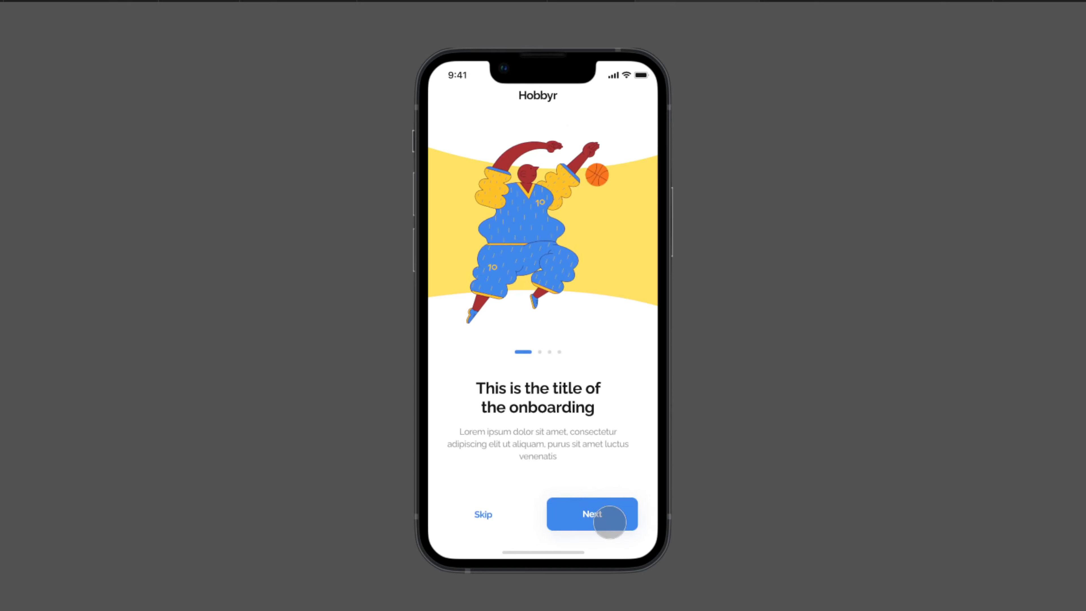
Preview the Hobbyr onboarding prototype by advancing through its screens.
left_click(609, 522)
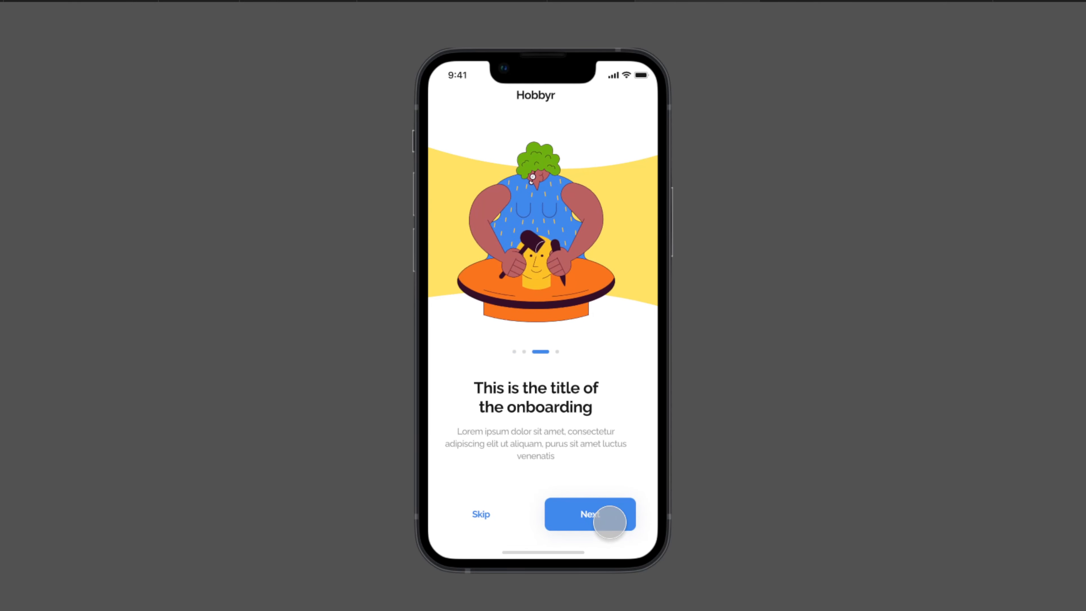
left_click(610, 522)
left_click(608, 520)
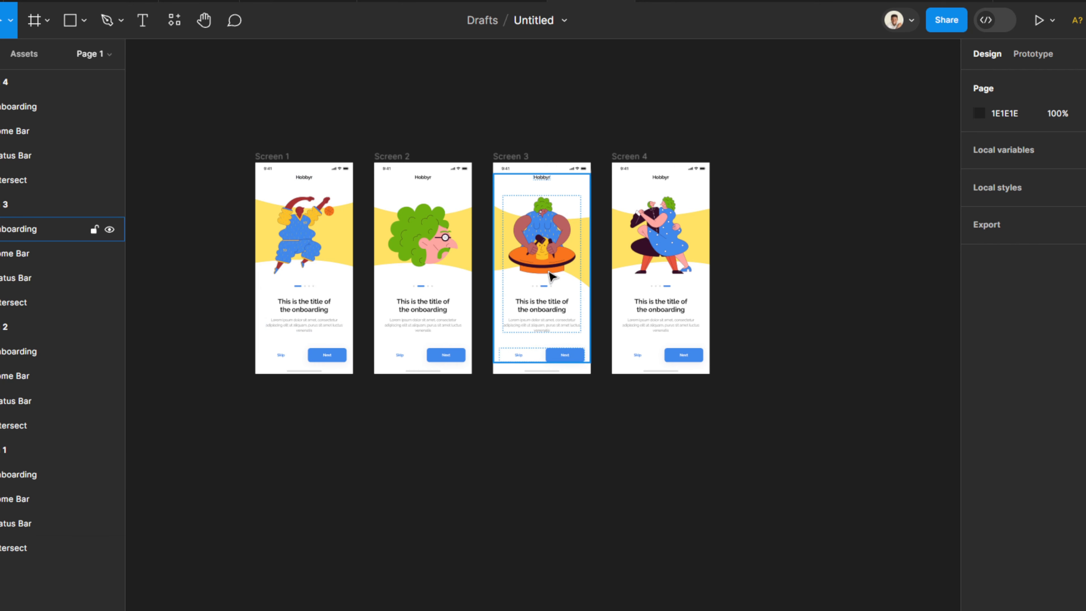
Duplicate the Onboarding content frames of all four screens onto the empty canvas below them.
left_click(324, 267)
left_click(416, 257, "shift")
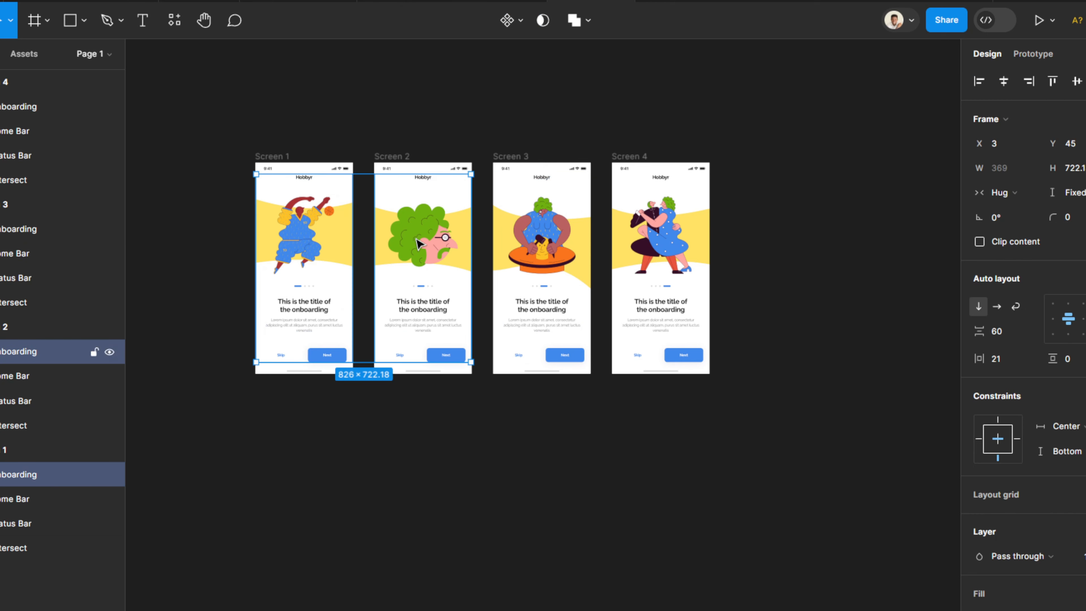
left_click(532, 246, "shift")
left_click(691, 229, "shift")
scroll(694, 233, "down", 5)
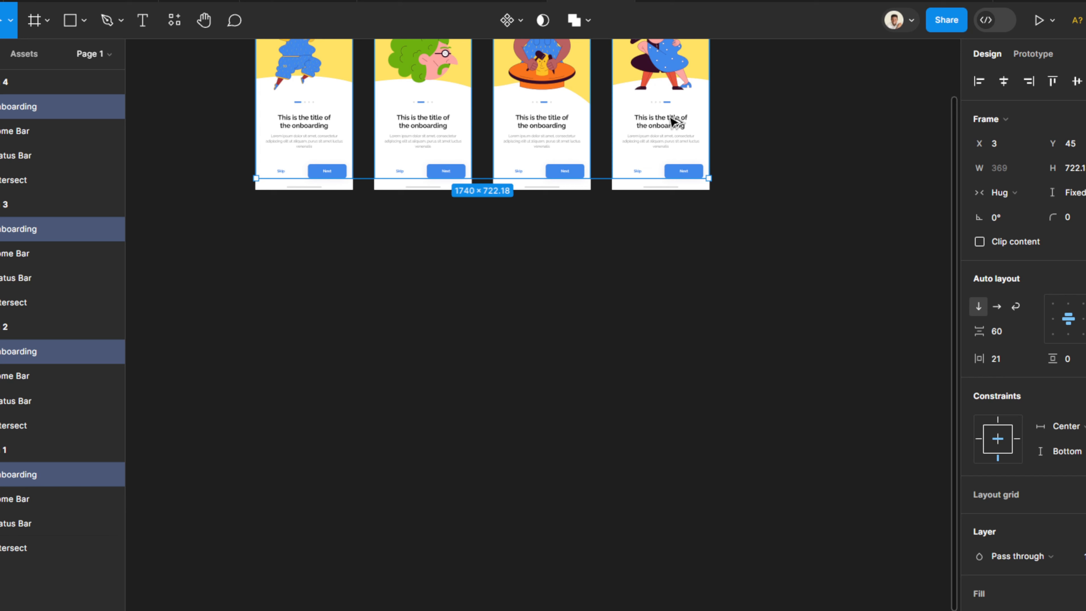
left_click_drag(673, 138, 677, 413, "alt")
left_click(753, 376)
Move the basketball player's onboarding copy to the left, away from the other three copies.
scroll(754, 376, "down", 3)
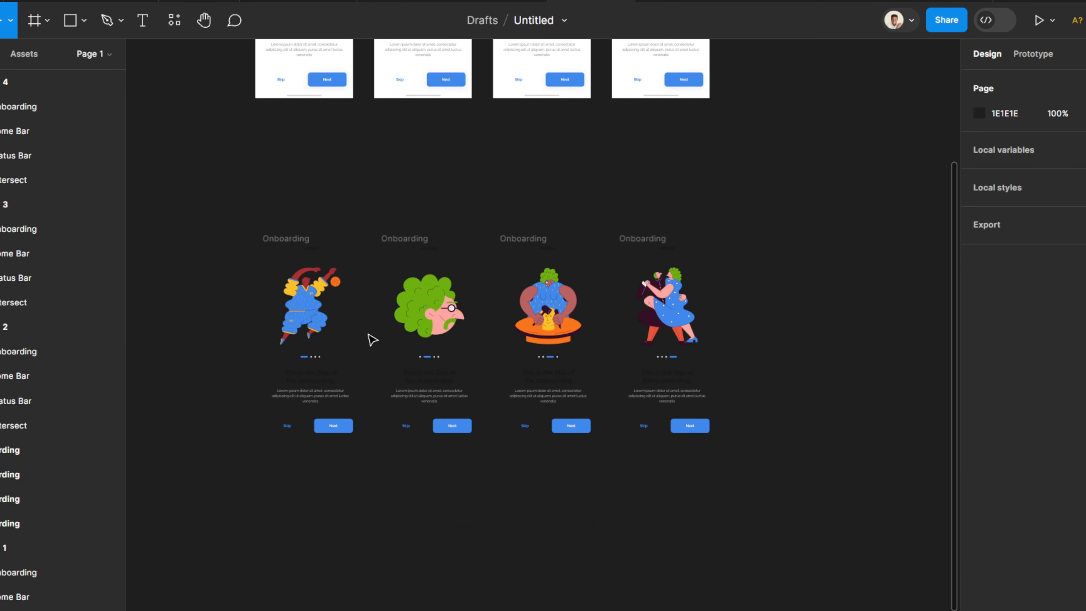
scroll(371, 337, "up", 3)
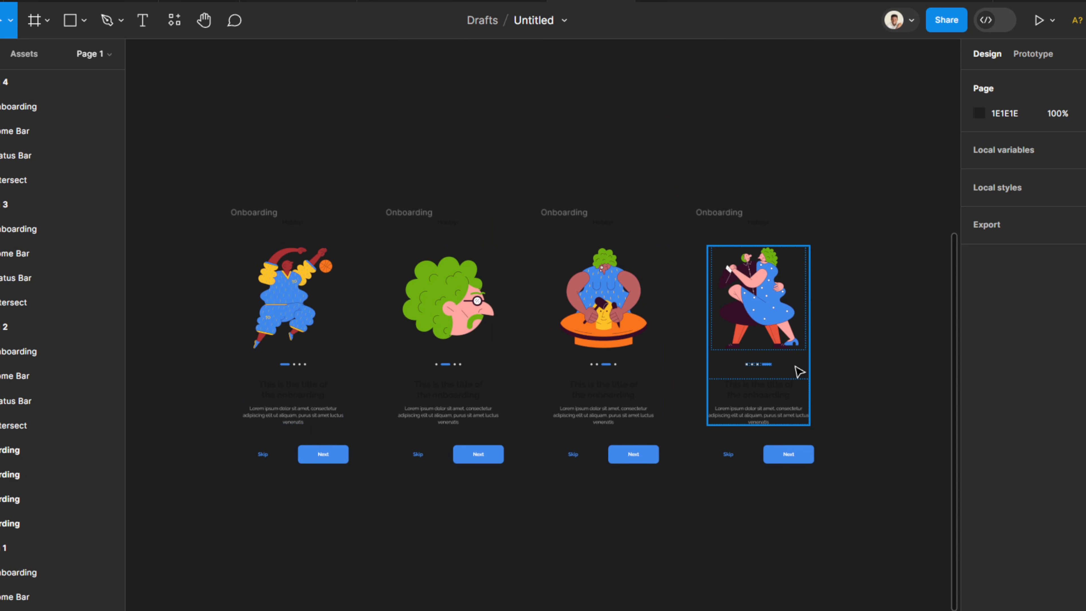
scroll(808, 361, "down", 3)
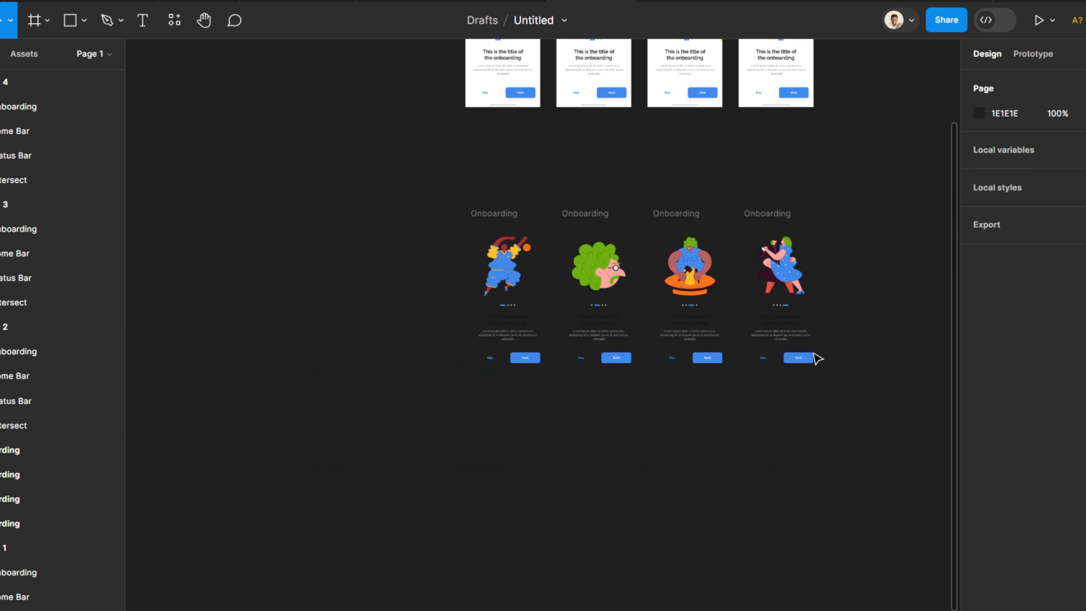
left_click_drag(502, 214, 371, 218)
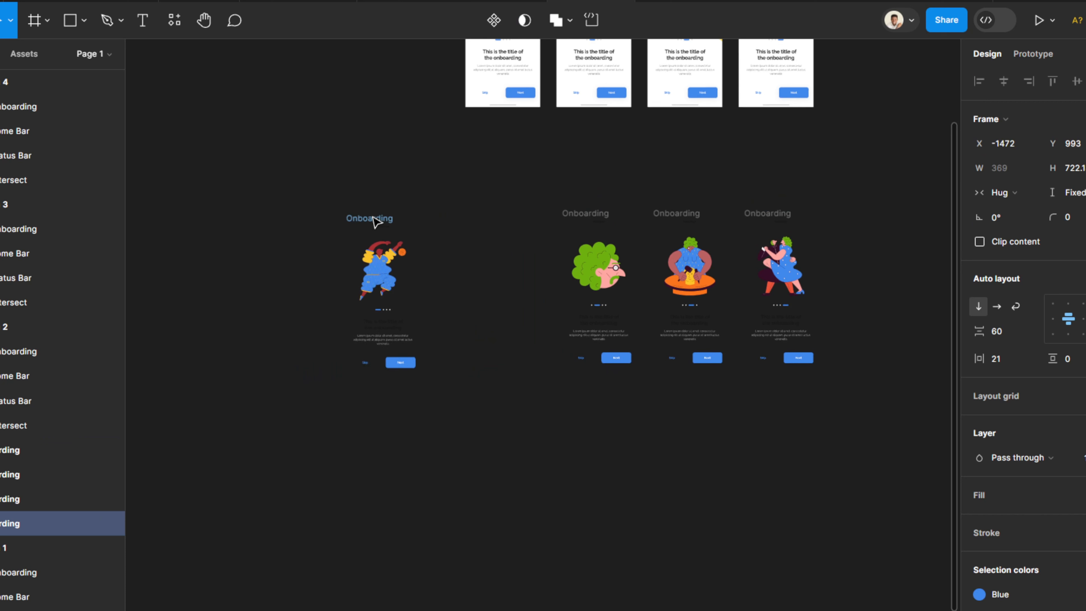
Rotate the green-haired head's onboarding copy to -90° and place it to the lower right of the basketball player's copy.
left_click(607, 215)
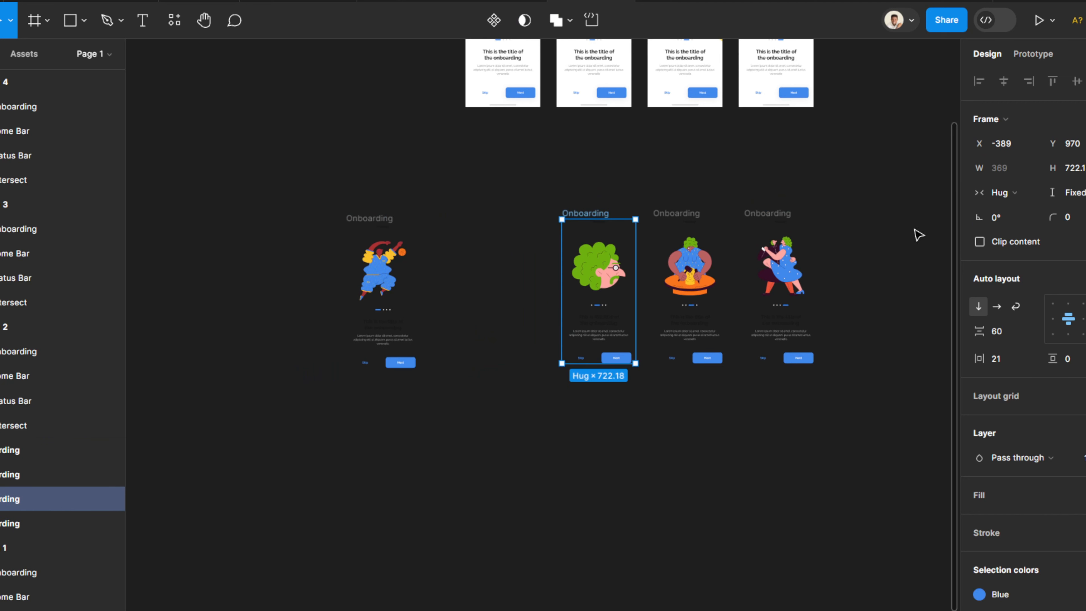
left_click(1016, 219)
key("Return")
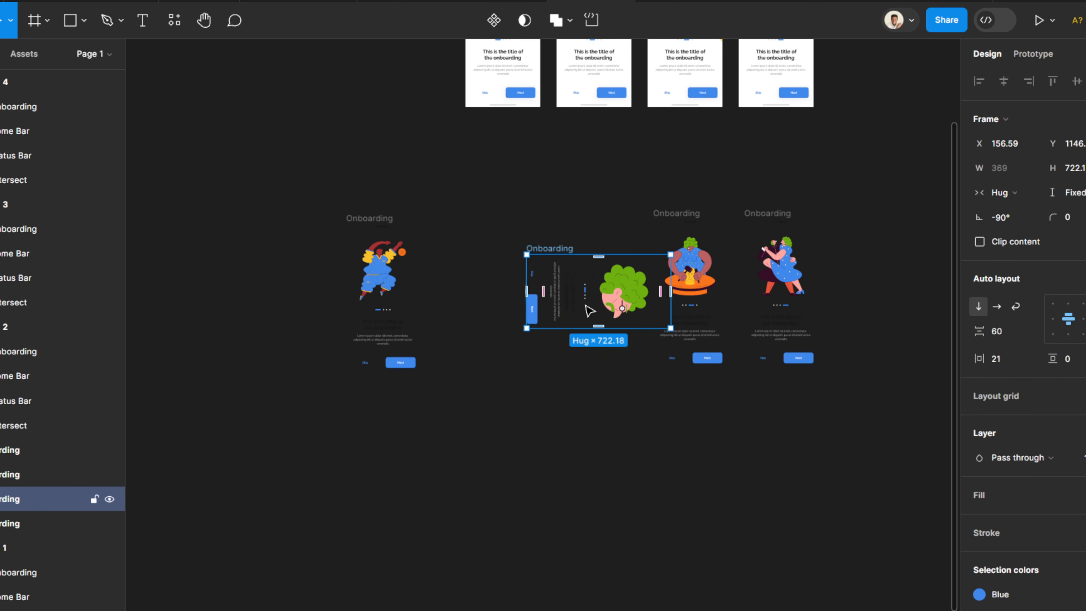
scroll(543, 350, "up", 3)
left_click_drag(548, 295, 361, 433)
scroll(360, 430, "down", 3)
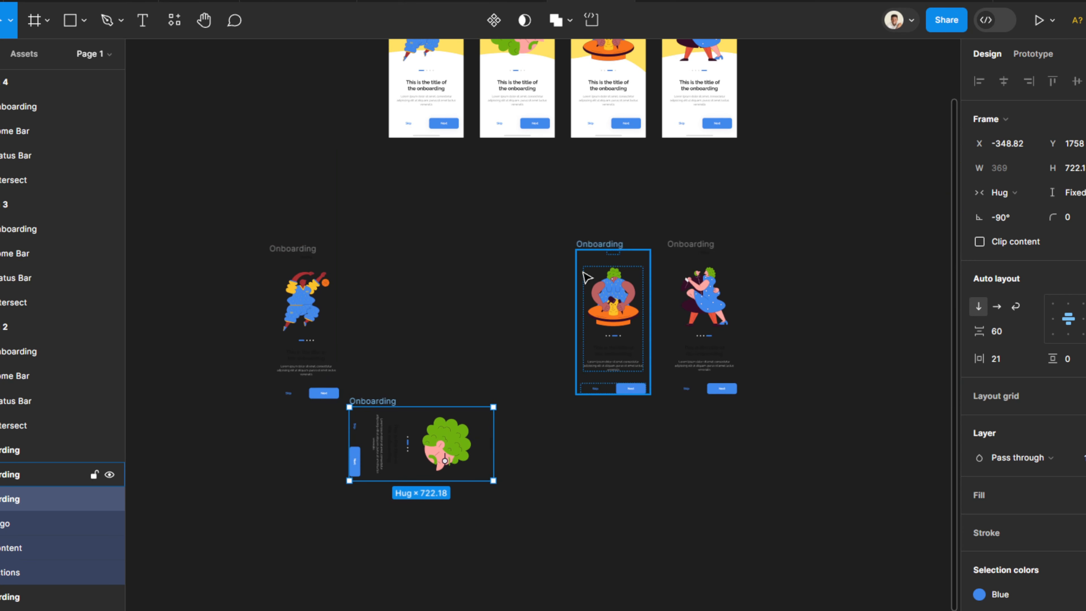
Rotate the sculptor's onboarding copy to -180° and place it upside down directly beneath the basketball player's copy.
left_click(589, 248)
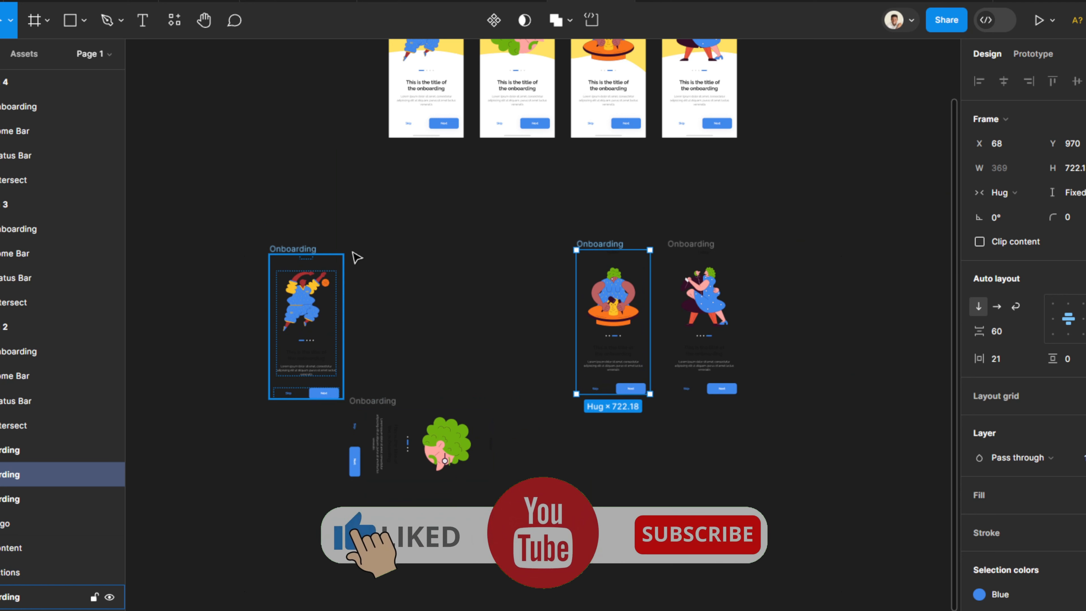
left_click(1011, 222)
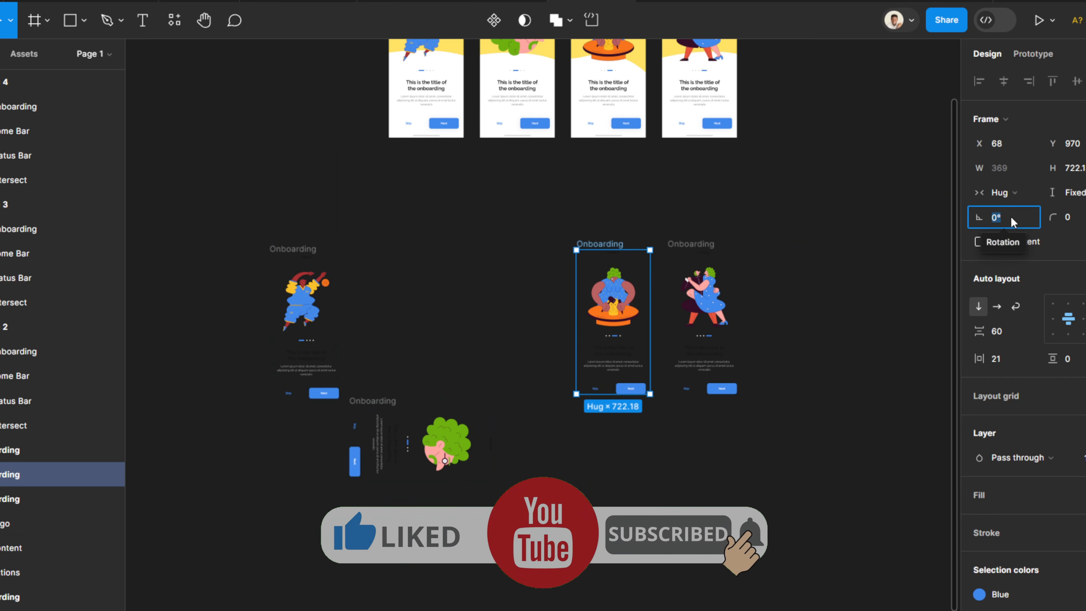
type("-180")
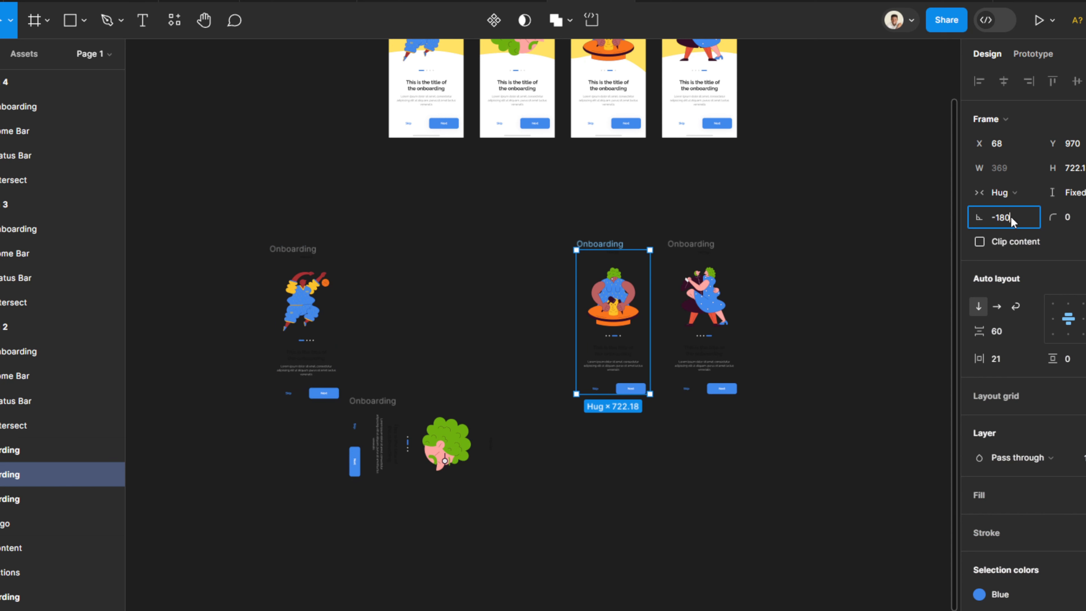
key("Return")
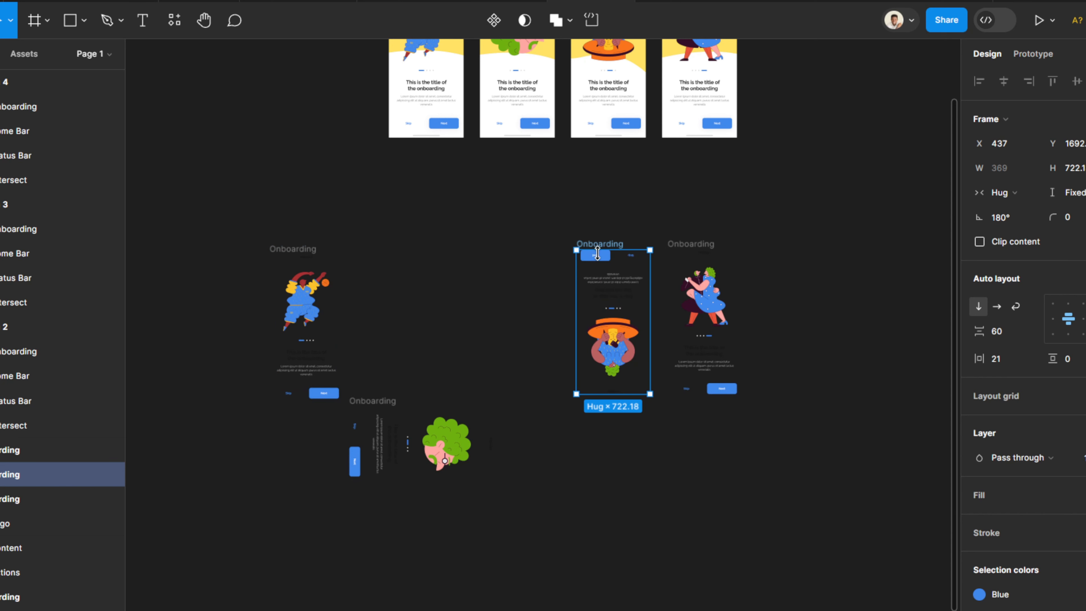
left_click_drag(602, 247, 298, 485)
left_click(321, 357)
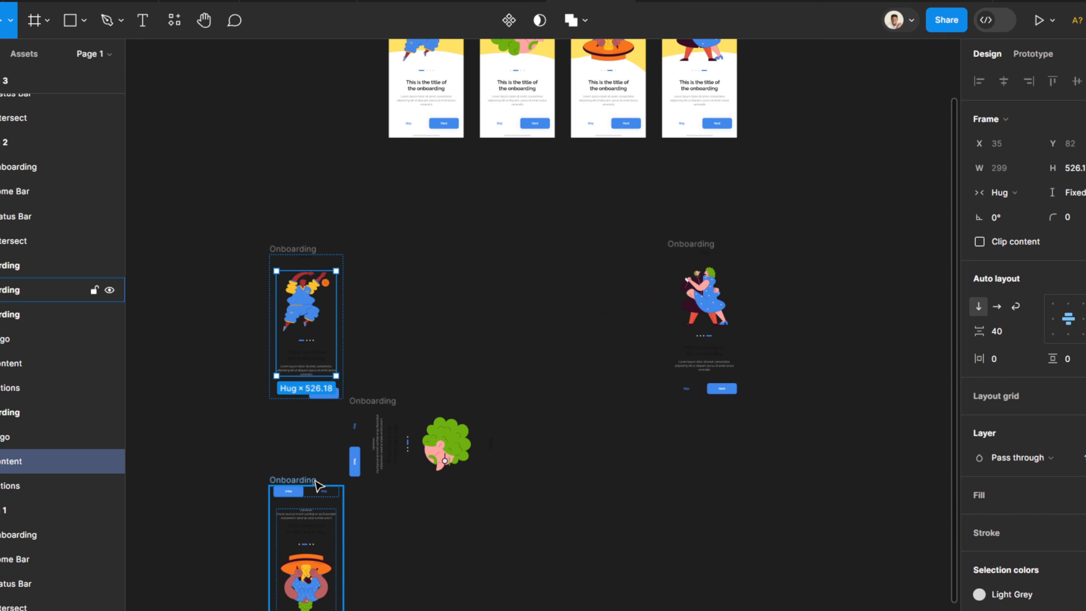
Rotate the dancing couple's onboarding copy to -270° and place it on the left side to complete the cross.
scroll(309, 312, "down", 3)
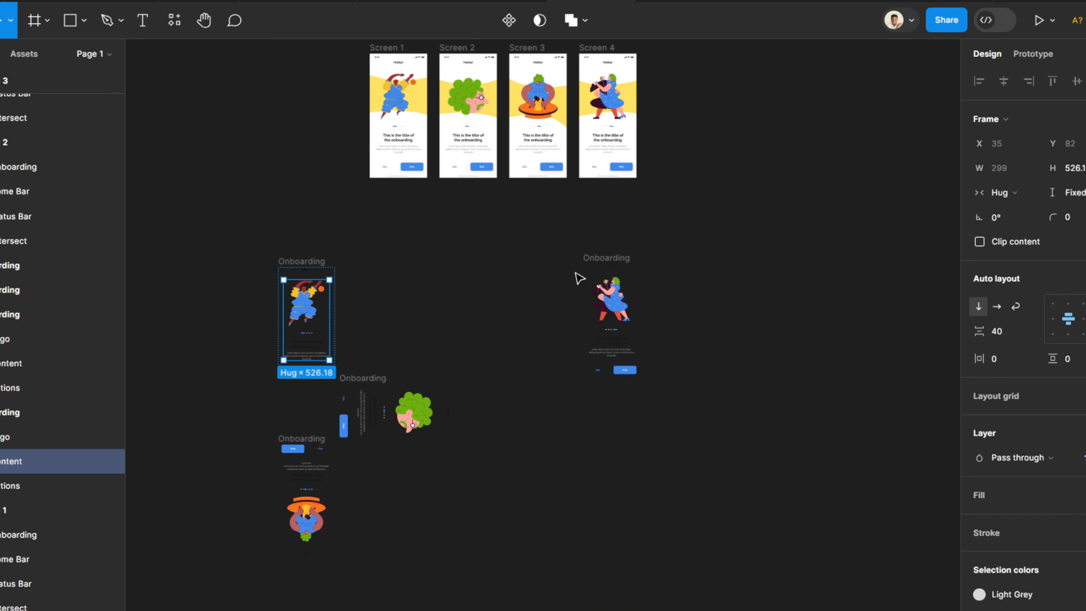
left_click(601, 256)
left_click(1017, 224)
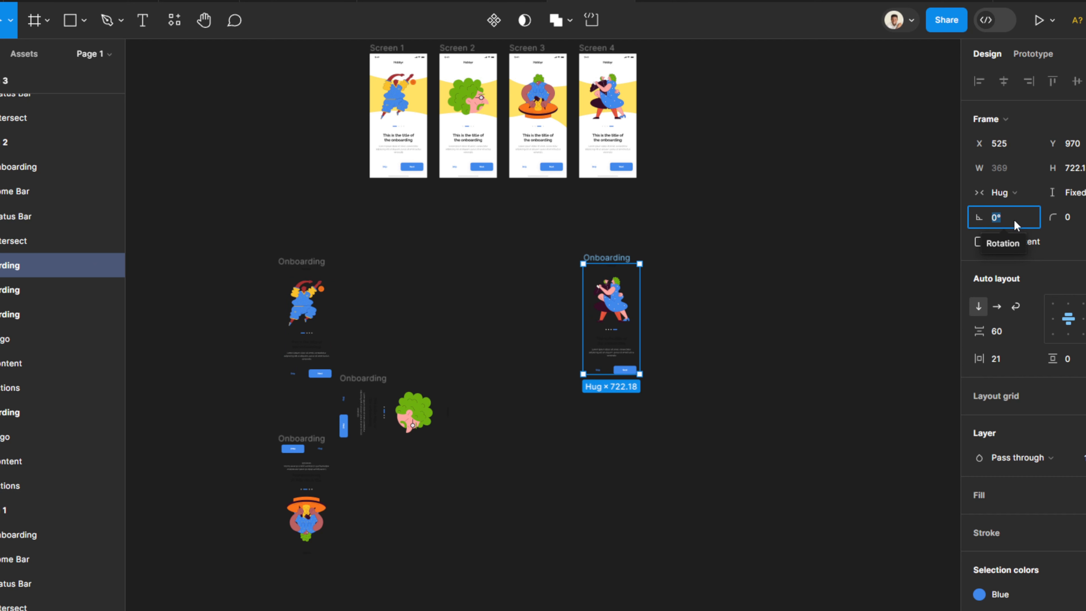
type("-27")
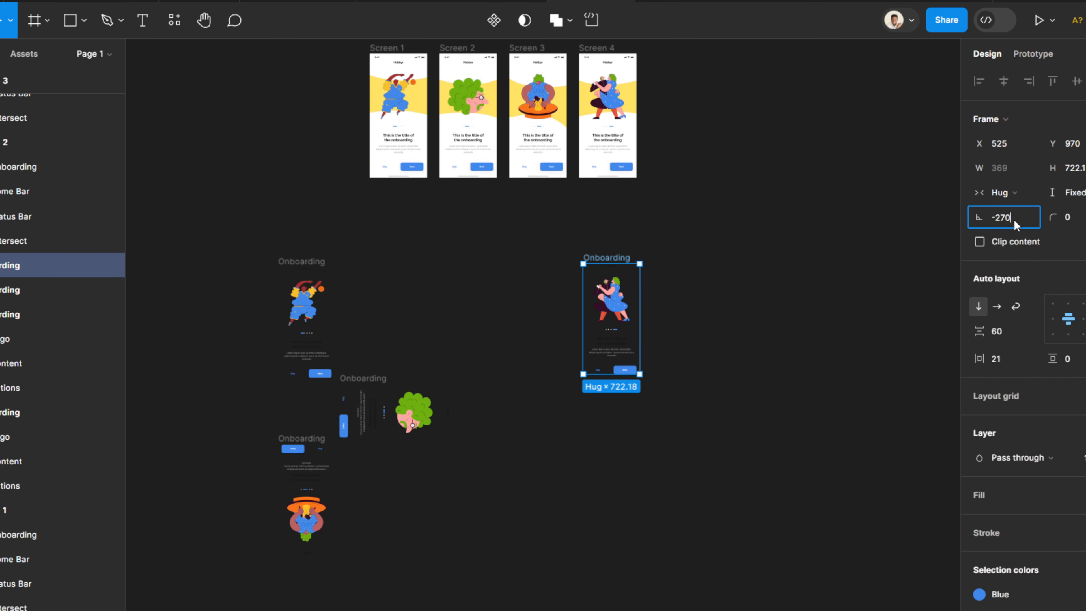
type("0")
key("Return")
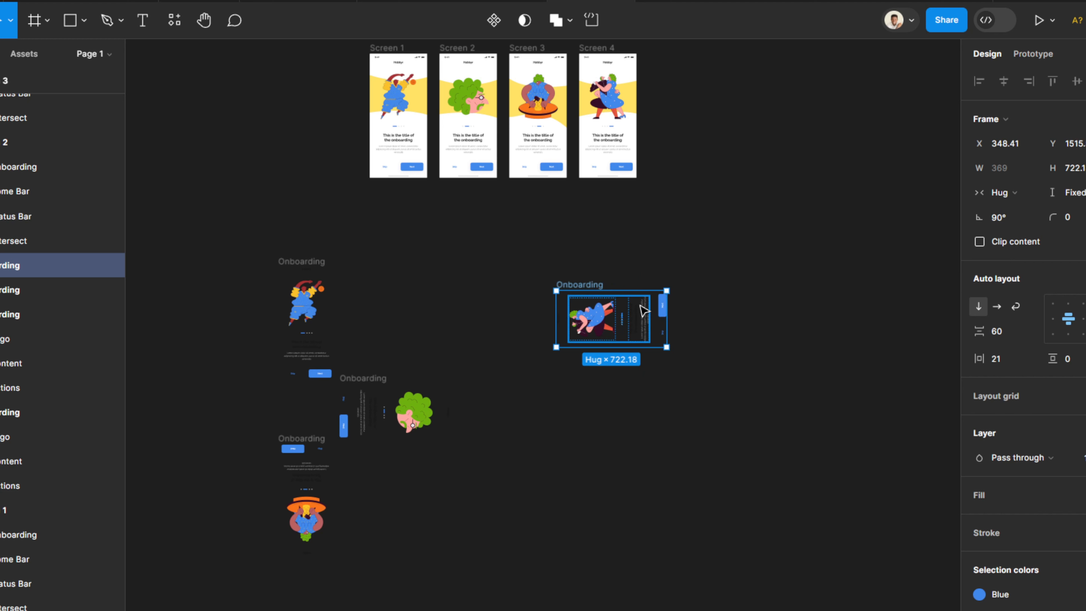
left_click_drag(593, 285, 188, 376)
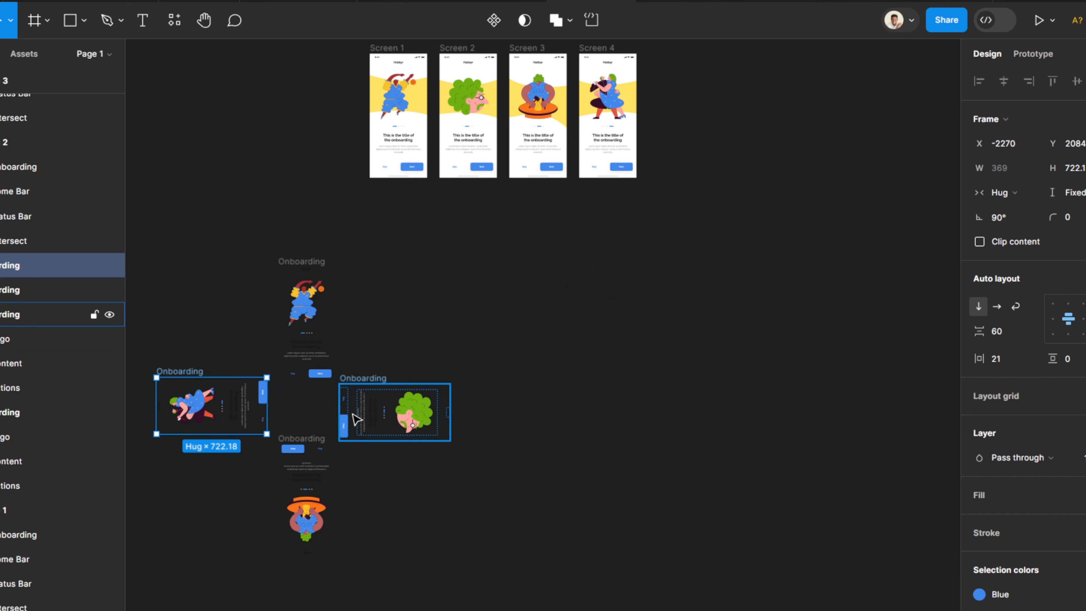
Compare the left and right onboarding copies and shift the dancing couple's copy down to line up with the opposite one.
scroll(290, 447, "up", 5)
scroll(288, 453, "up", 2)
scroll(420, 366, "up", 5)
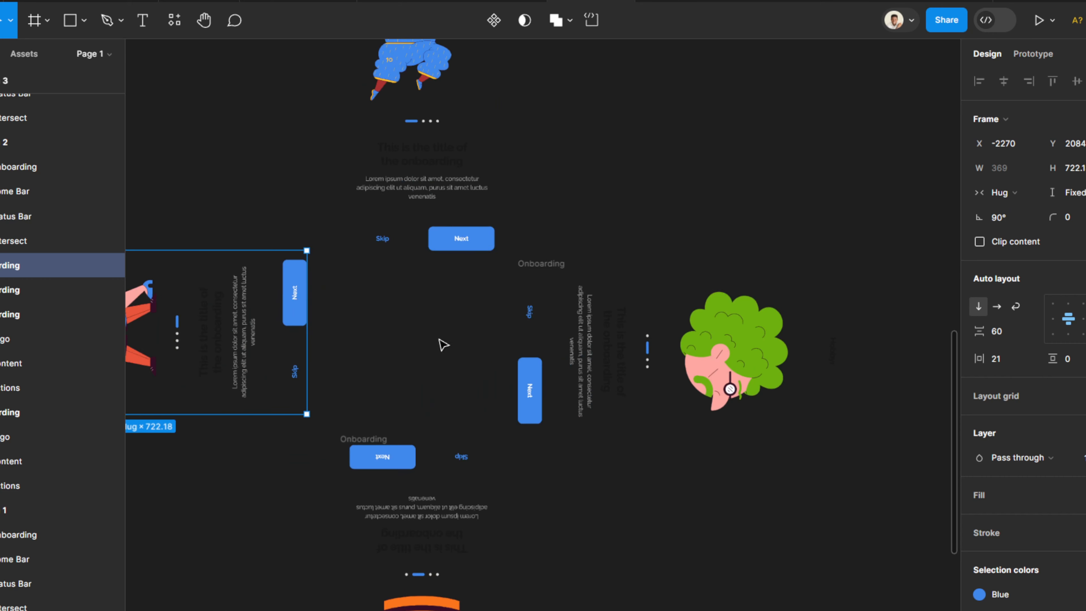
left_click(542, 267)
left_click(535, 268)
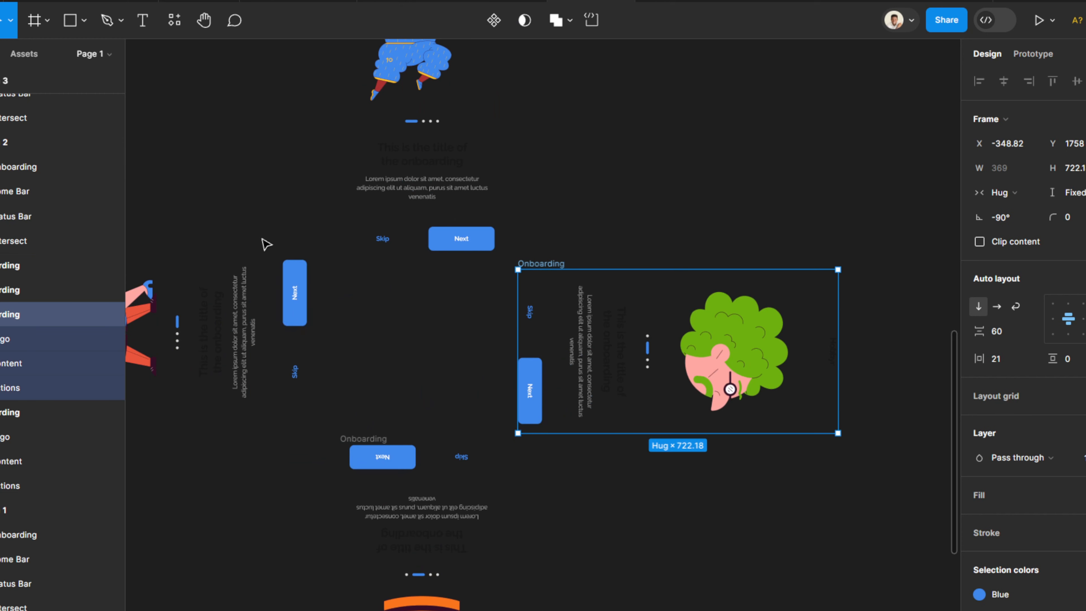
left_click(280, 255)
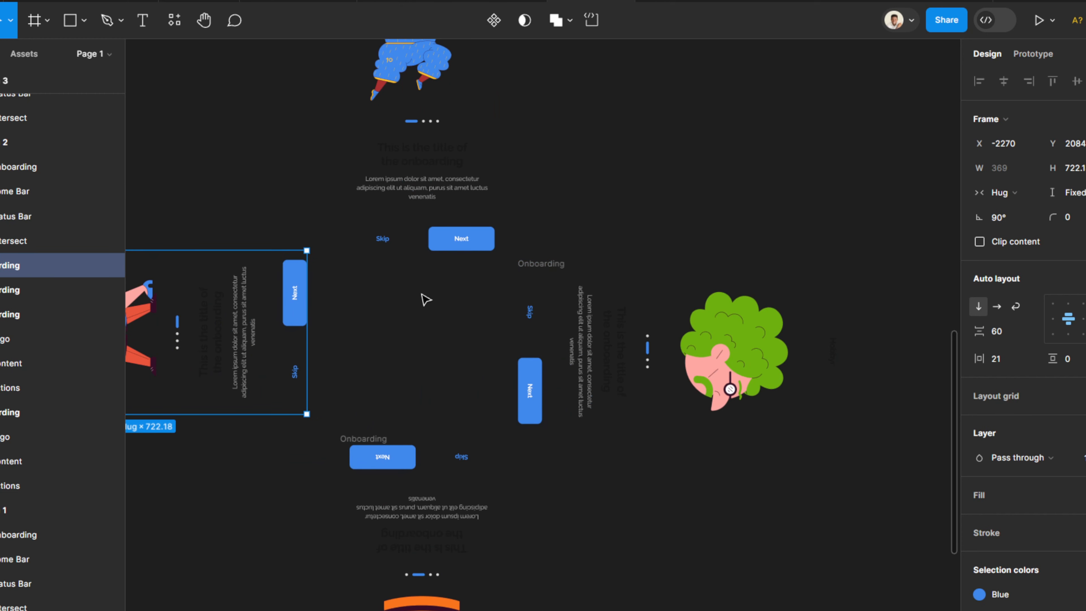
scroll(428, 299, "down", 3)
left_click_drag(204, 265, 204, 276)
scroll(385, 295, "up", 3)
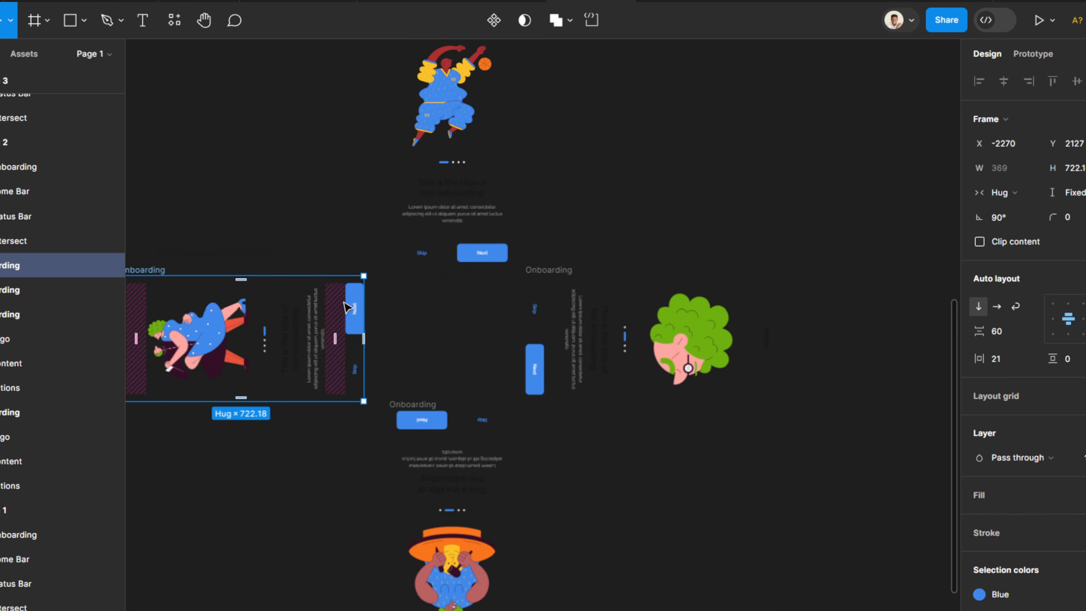
Group the four onboarding copies arranged in the cross.
left_click(437, 273)
scroll(437, 273, "down", 5)
left_click_drag(433, 269, 791, 568)
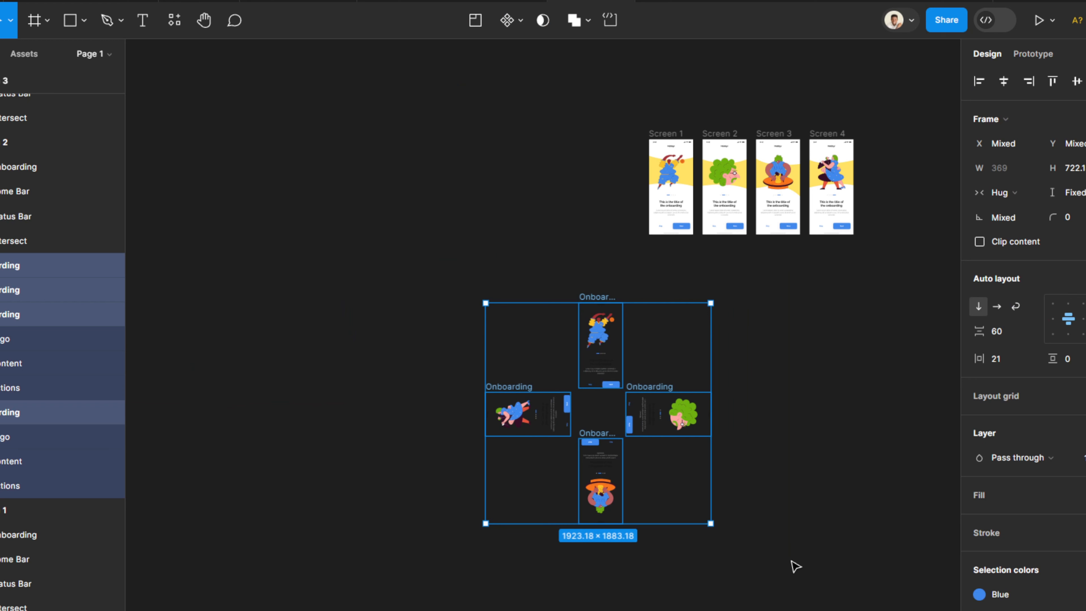
left_click(791, 568)
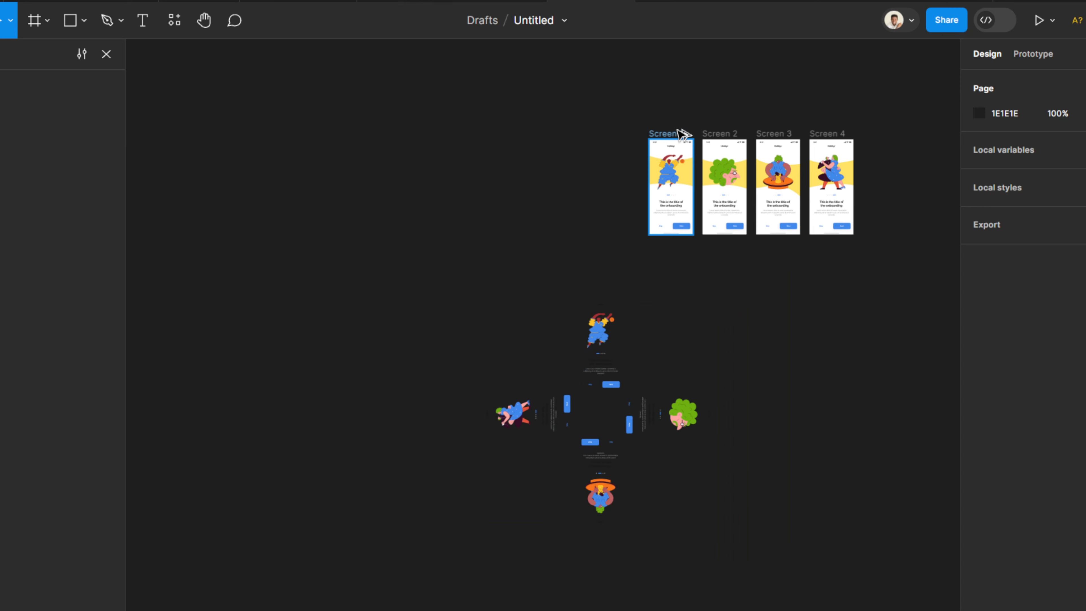
Duplicate Screen 1 to the left of the cross and delete its onboarding content, keeping the yellow background shape and bars.
left_click_drag(683, 134, 233, 315)
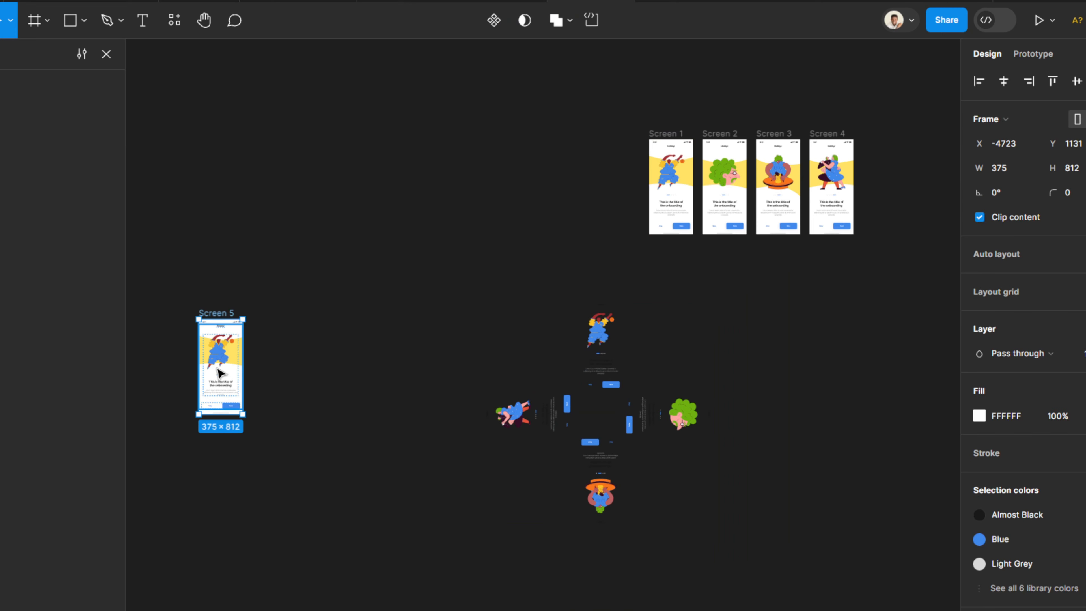
left_click(217, 347)
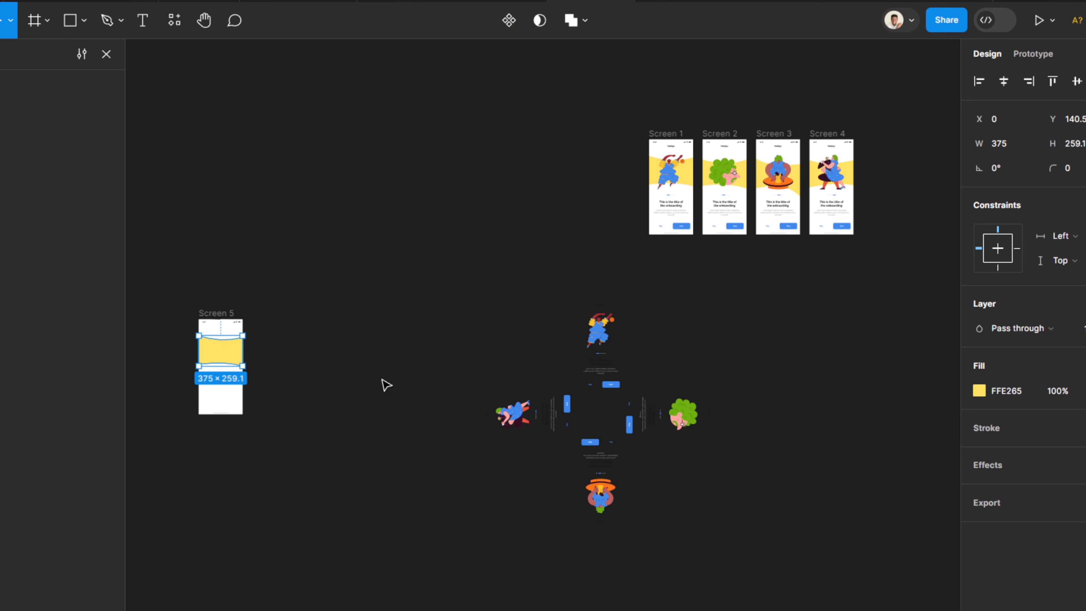
scroll(278, 380, "up", 3)
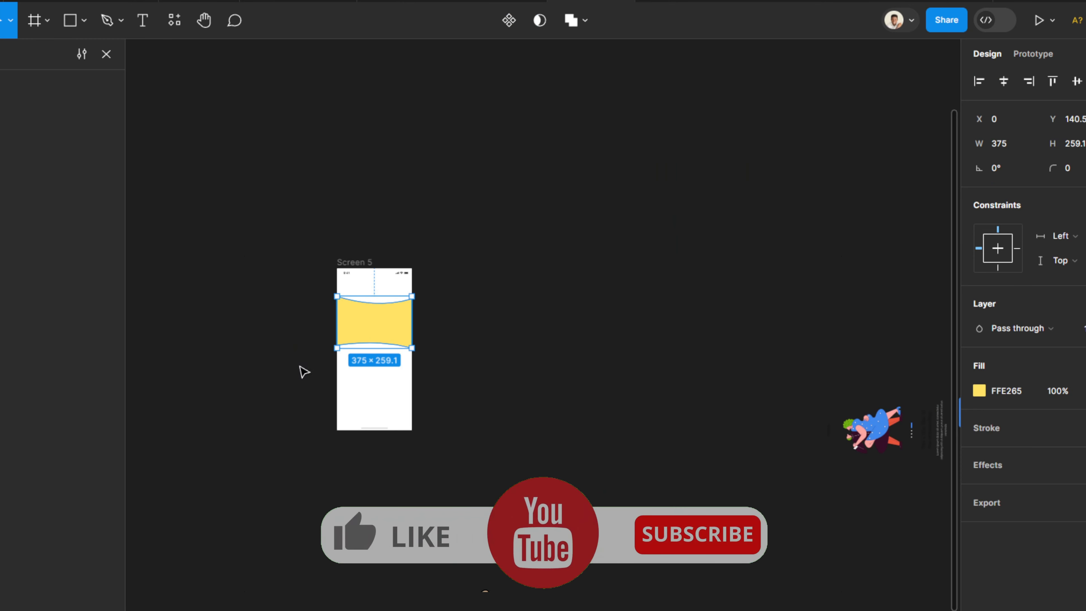
left_click(417, 247)
scroll(351, 344, "up", 3)
scroll(351, 207, "up", 2)
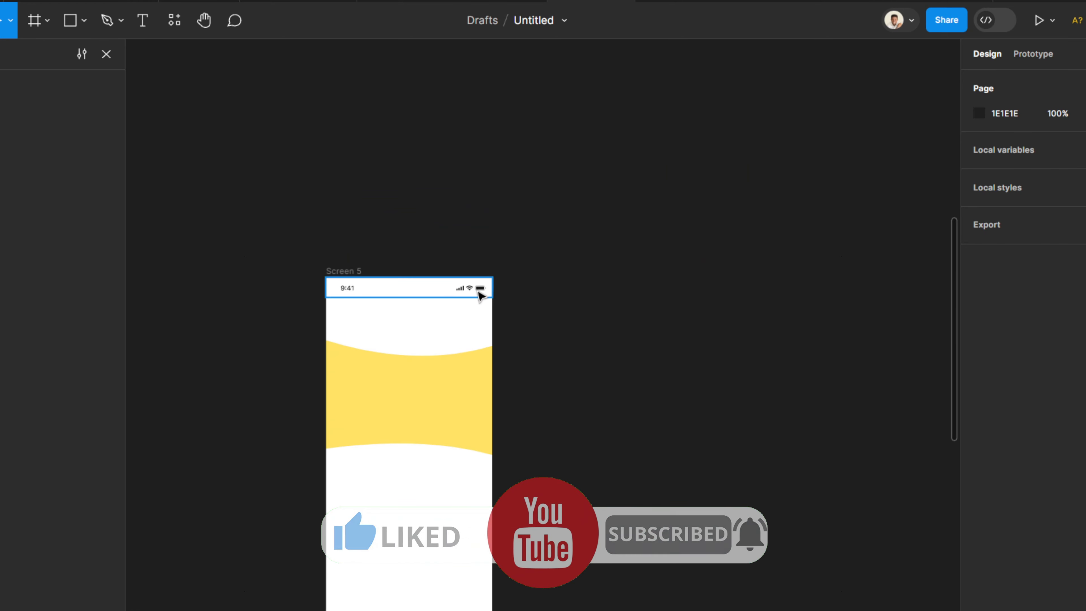
scroll(407, 312, "down", 3)
scroll(406, 310, "down", 3)
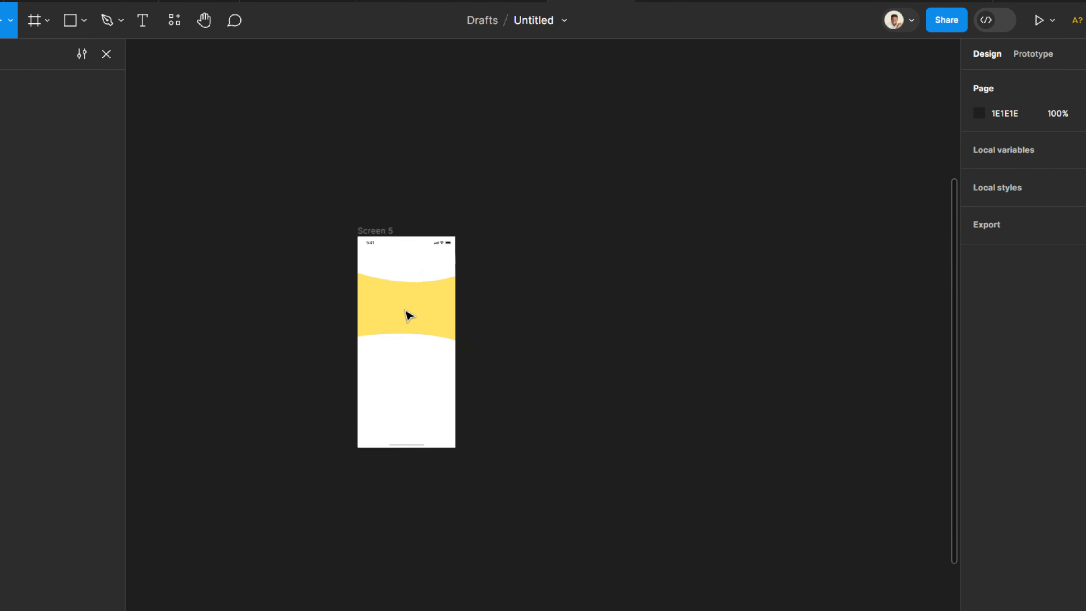
Move the grouped cross into Screen 5 so the basketball player's content sits over the yellow background.
scroll(265, 318, "down", 3)
left_click(857, 292)
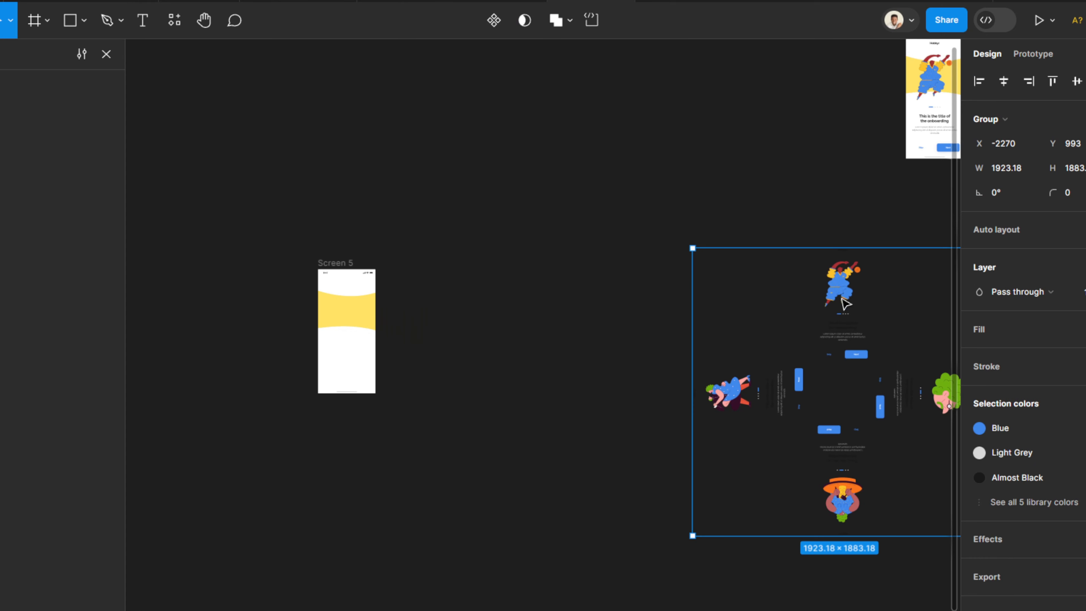
left_click_drag(845, 304, 344, 332)
scroll(337, 382, "up", 5)
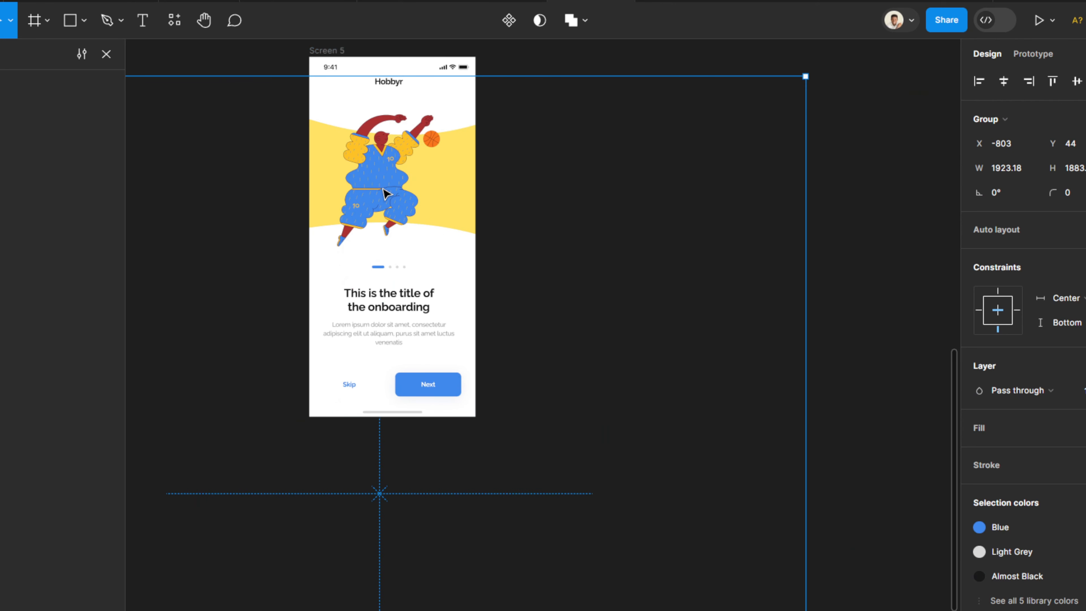
scroll(378, 203, "down", 5)
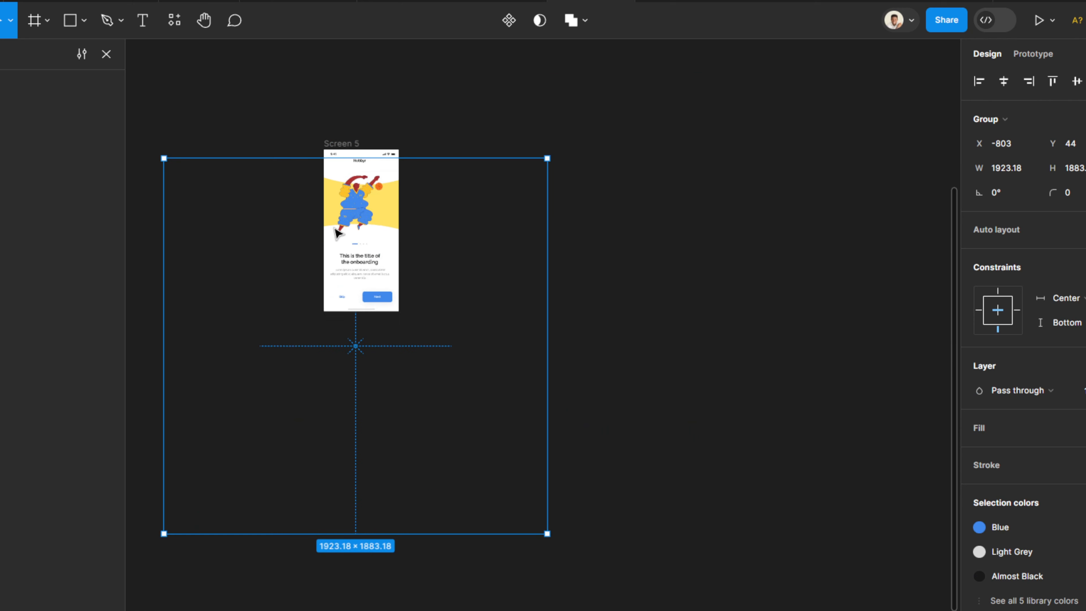
Turn the Screen 5 frame into a component and add a second variant to it.
left_click(402, 112)
left_click(337, 143)
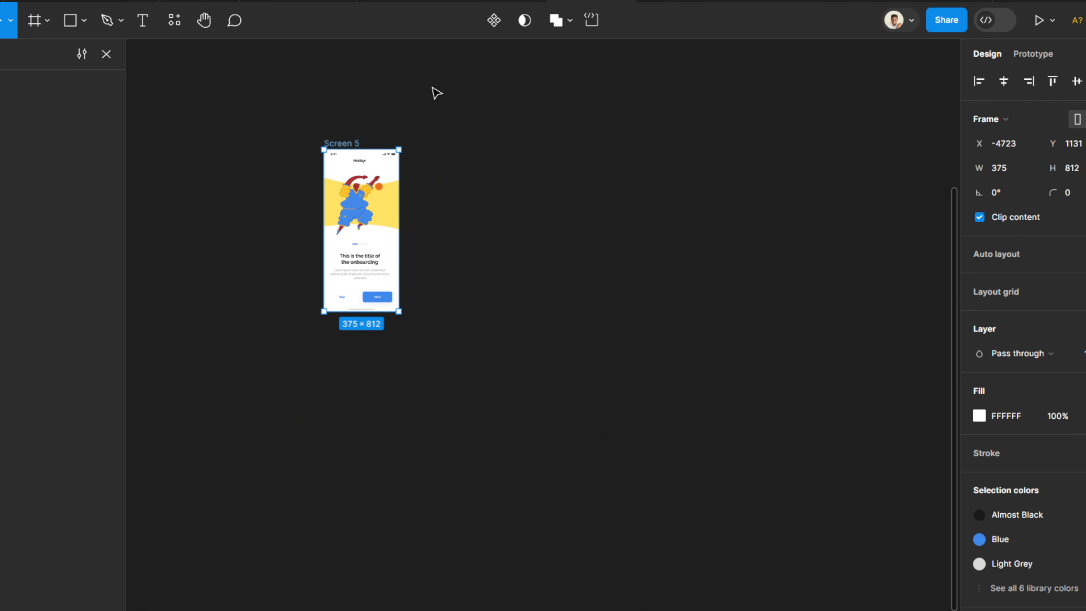
left_click(493, 24)
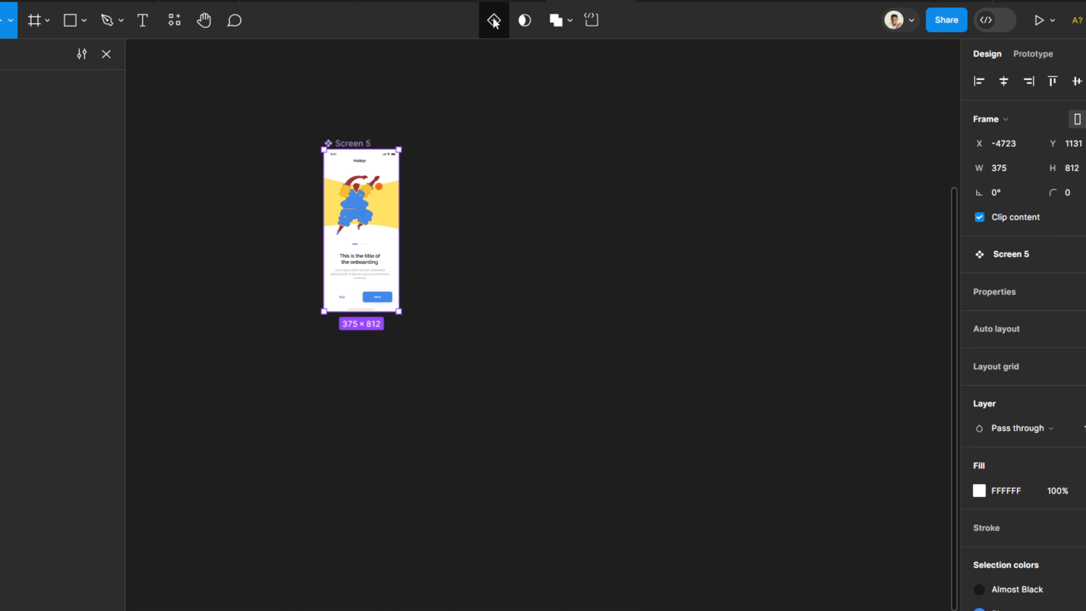
left_click(494, 21)
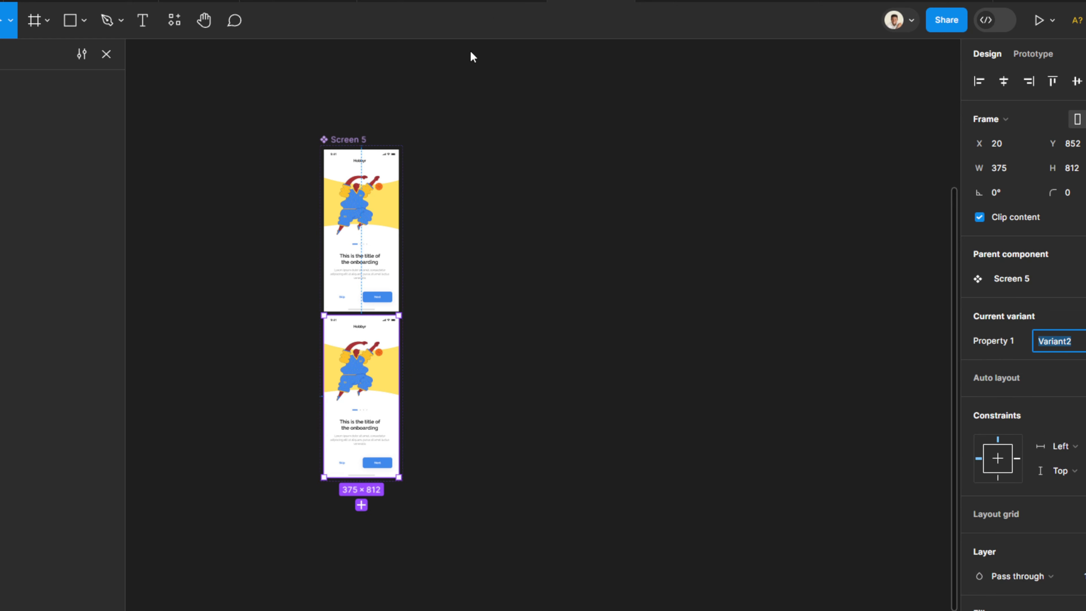
Apply a horizontal auto layout to the Screen 5 component set so its variants sit side by side.
key("Escape")
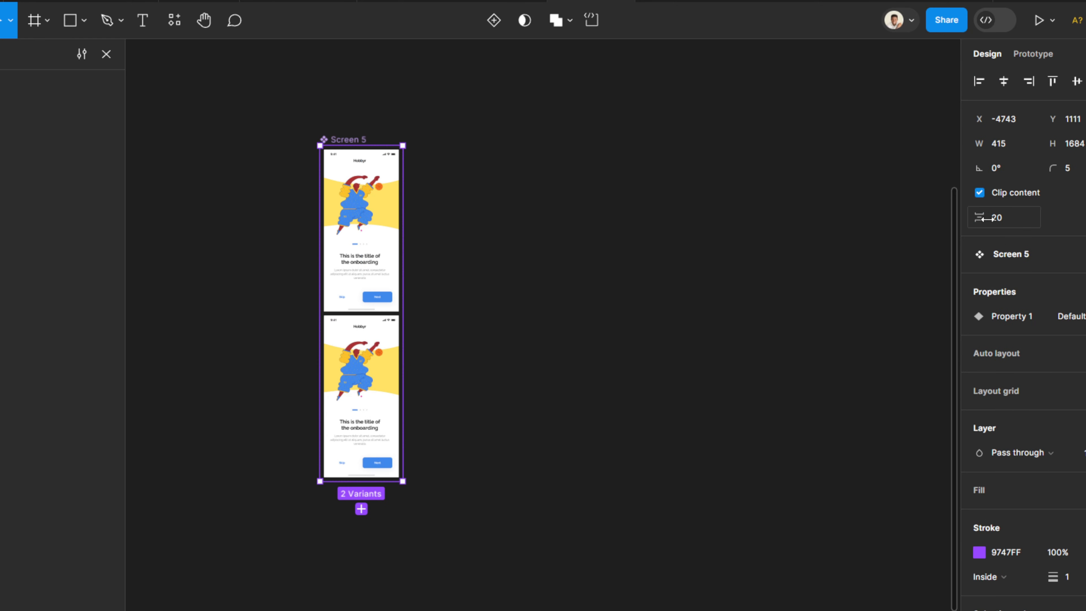
key("shift+a")
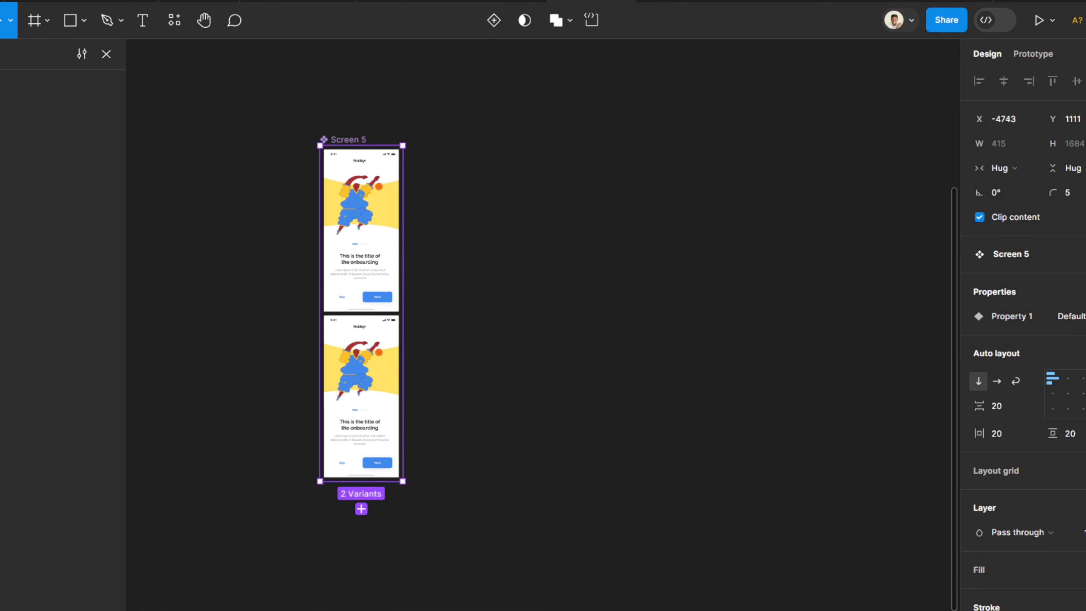
left_click(996, 381)
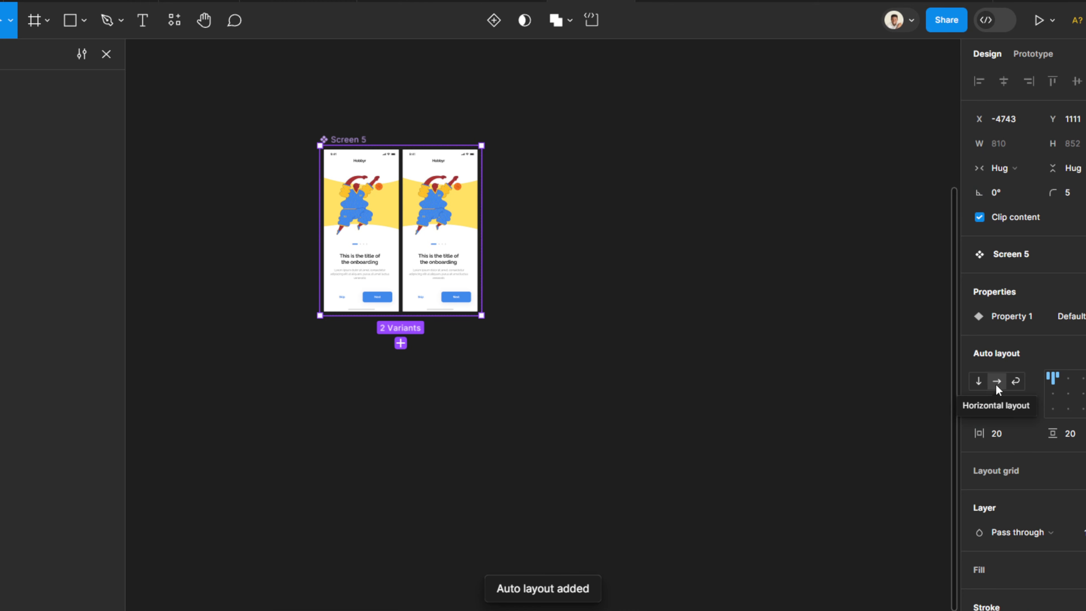
key("Escape")
Rotate the cross group inside the second variant to 90°.
scroll(443, 245, "up", 5)
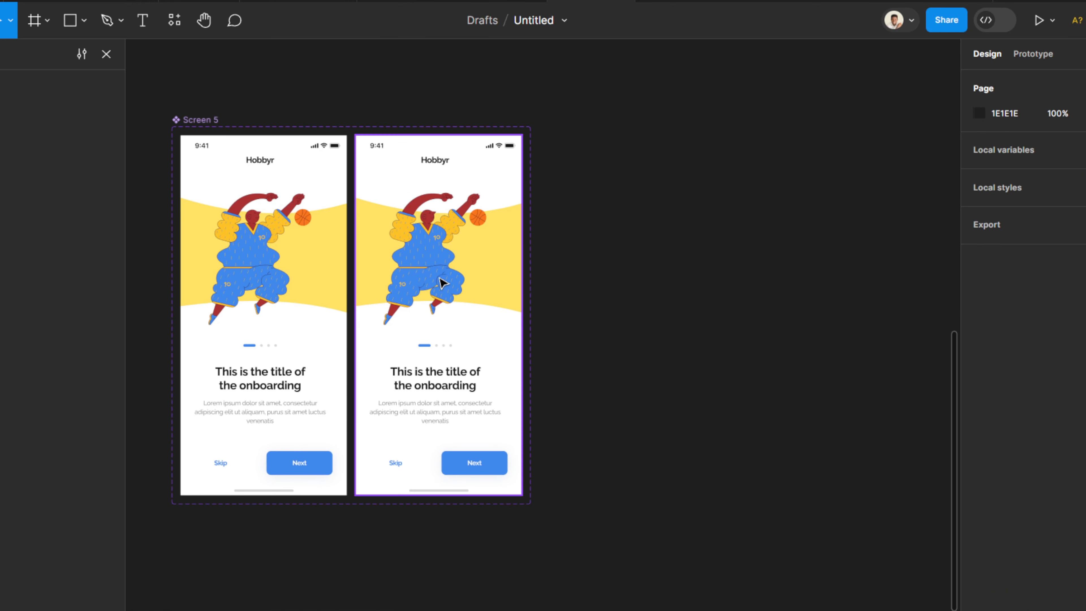
double_click(436, 276)
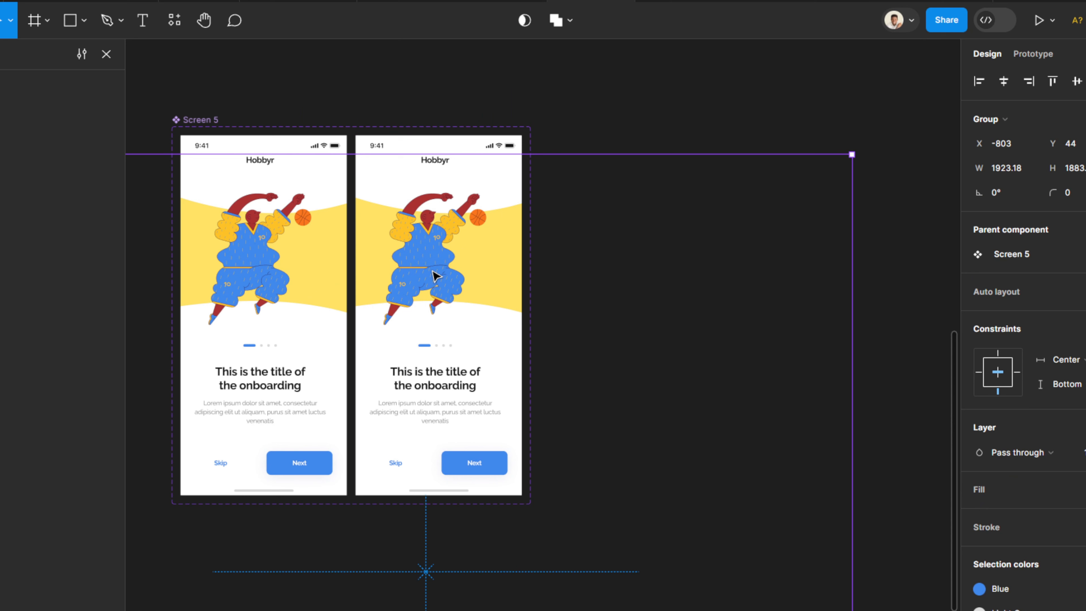
left_click(1019, 202)
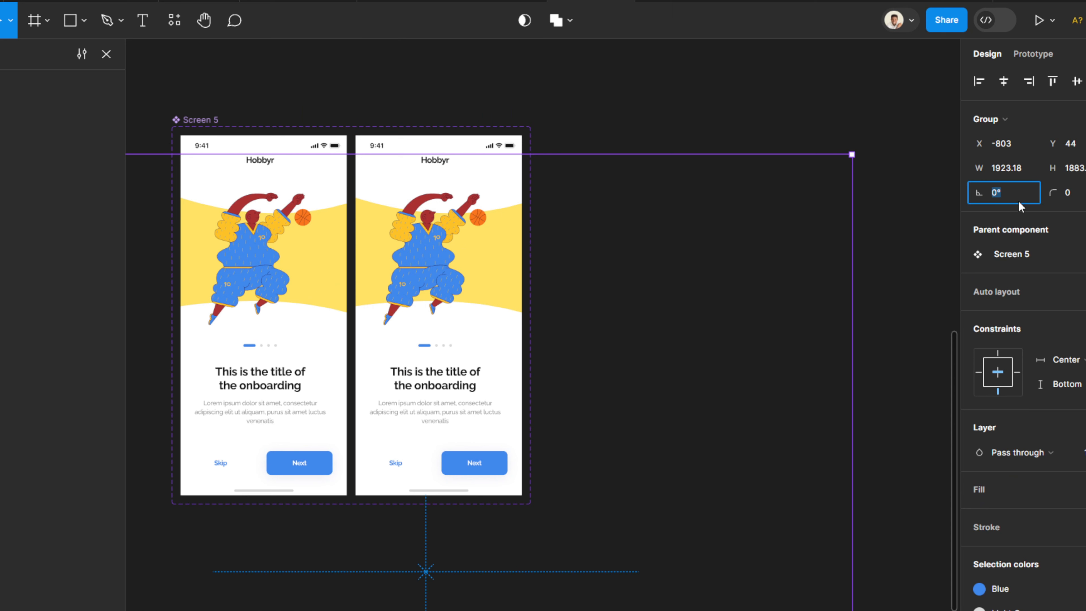
type("9")
key("Return")
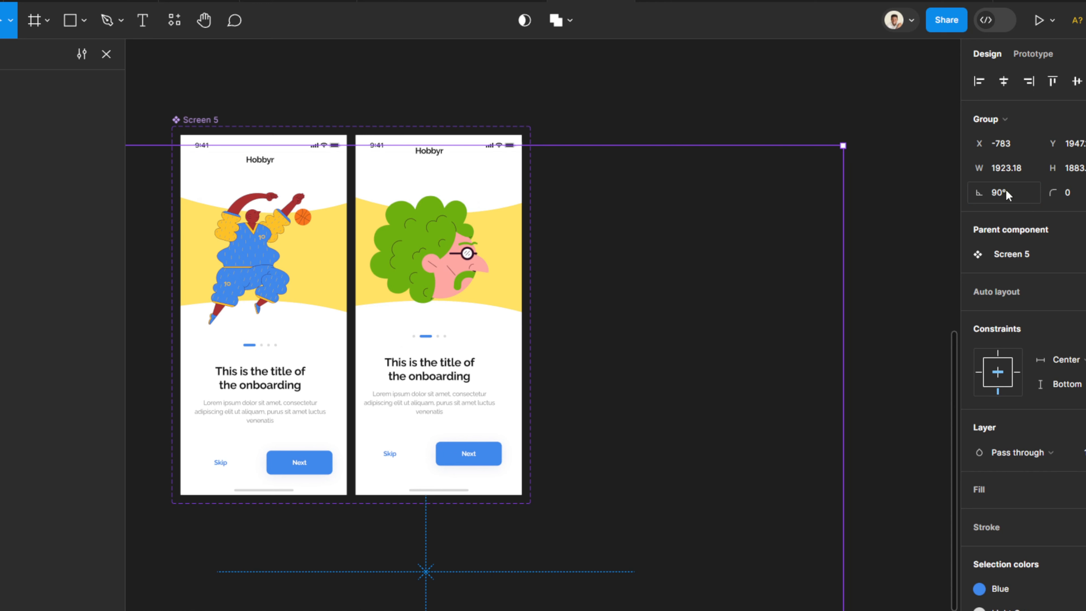
Add a third variant after the second one and set its cross group's rotation to 180°.
left_click(731, 55)
left_click(471, 166)
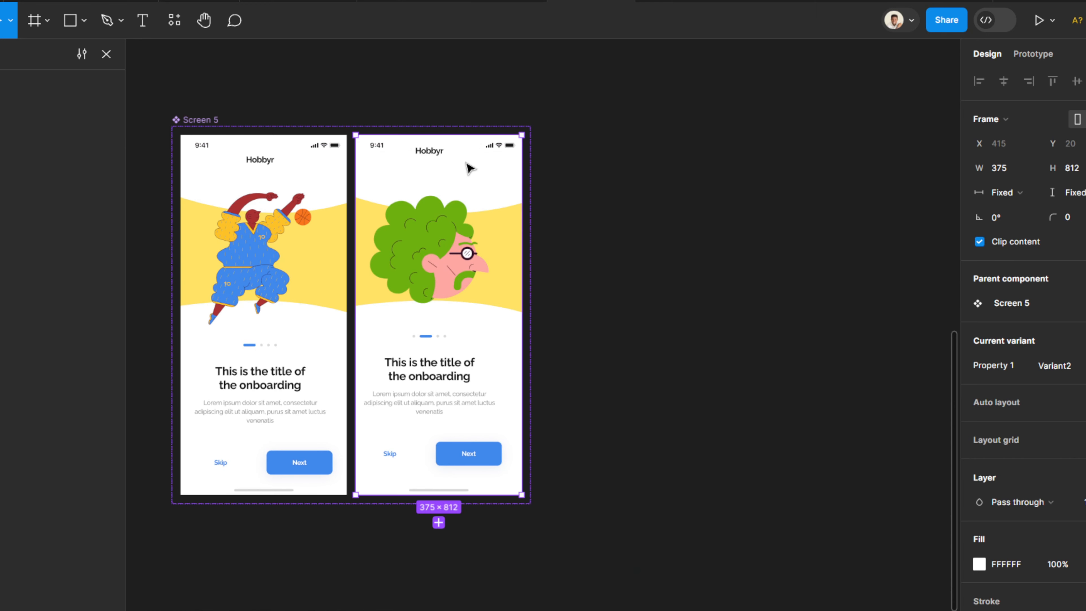
left_click(438, 523)
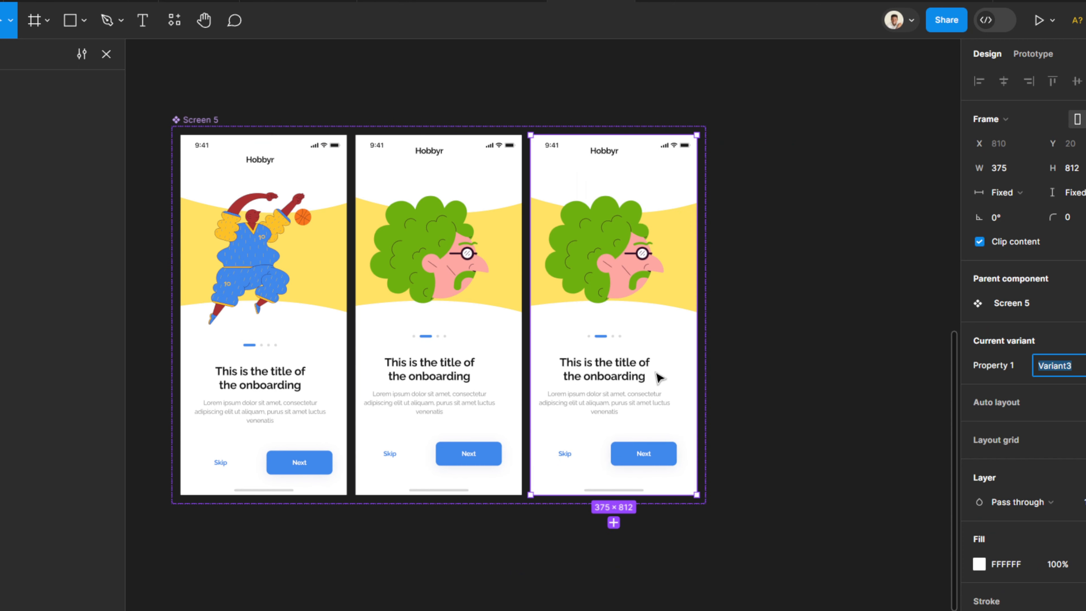
left_click(620, 261)
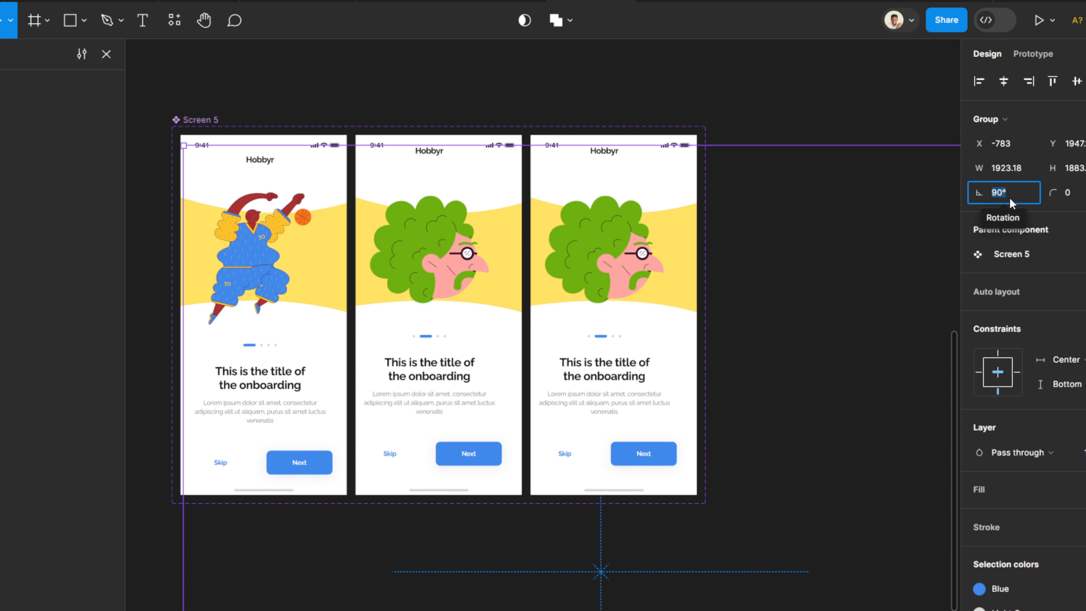
key("BackSpace")
key("BackSpace")
key("BackSpace")
type("180")
key("Return")
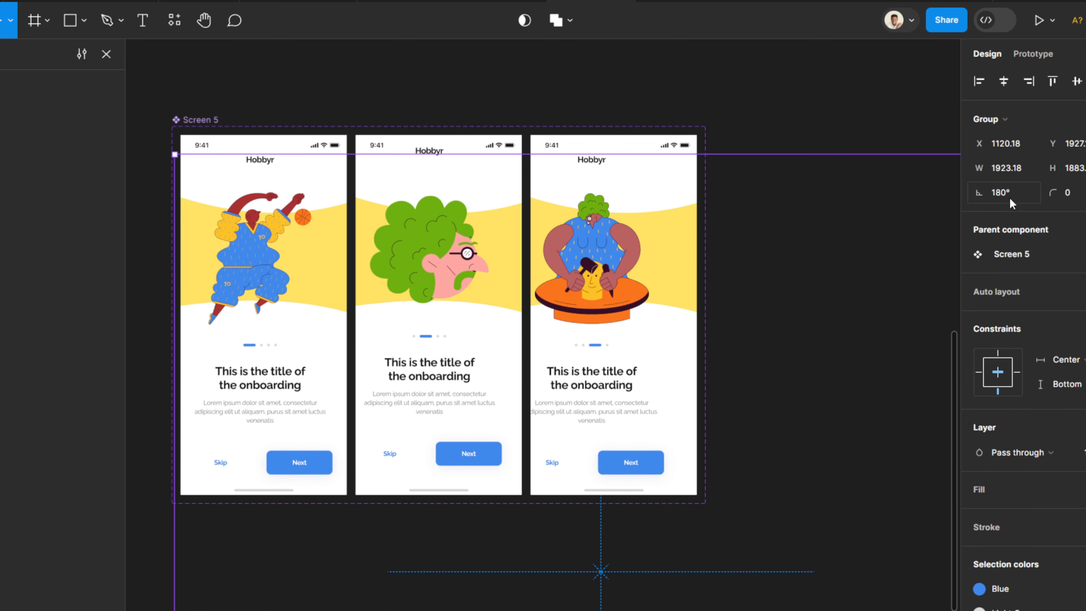
Nudge the third variant's cross group right to X 1158.18 so the sculptor's content is centred in the screen.
key("Right")
key("Right")
key("Right")
key("Right")
key("Right")
key("Right")
key("Right")
key("Right")
key("Right")
key("Right")
key("Right")
key("Right")
key("Right")
key("Right")
key("Right")
key("Right")
key("Right")
key("Right")
key("Right")
key("Right")
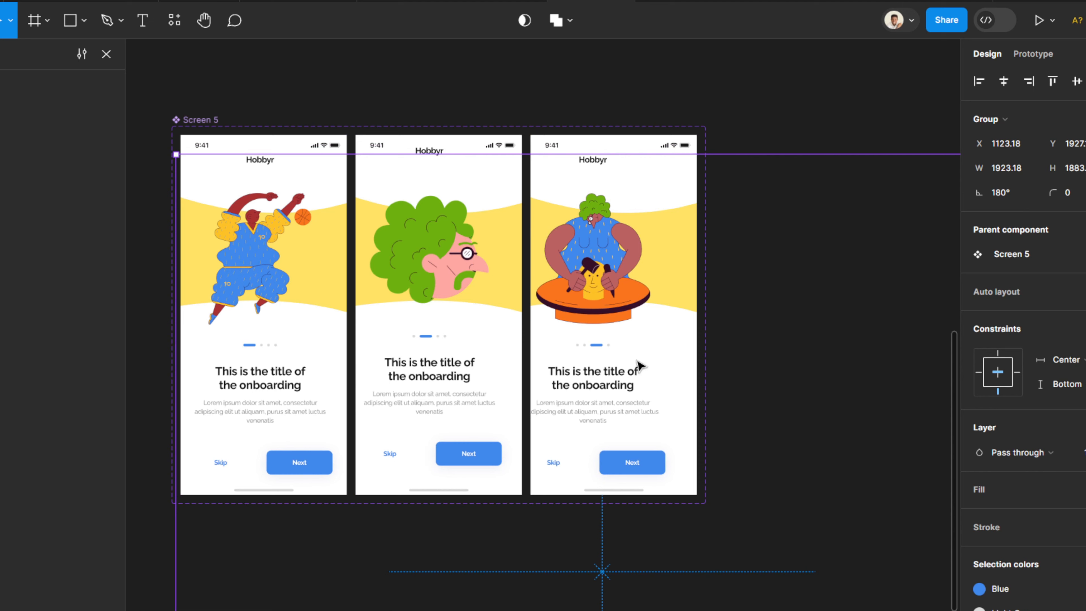
key("Right")
key("Right")
key("Right")
key("Right")
key("Right")
key("Right")
key("Right")
key("Right")
key("Right")
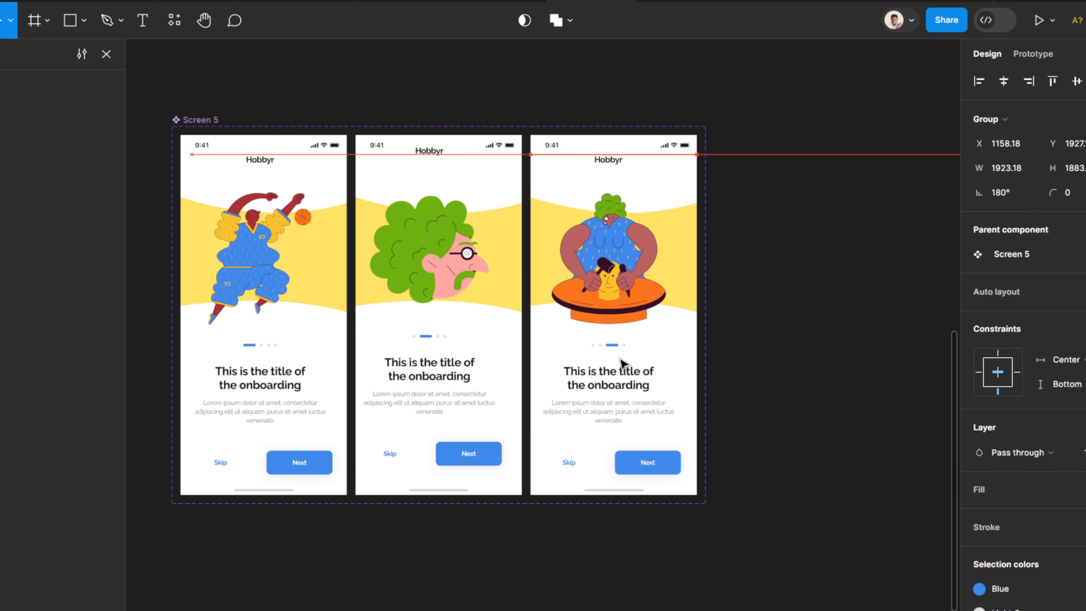
Nudge the second variant's cross group down and slightly right to line its content up with the neighbouring variants.
left_click(476, 423)
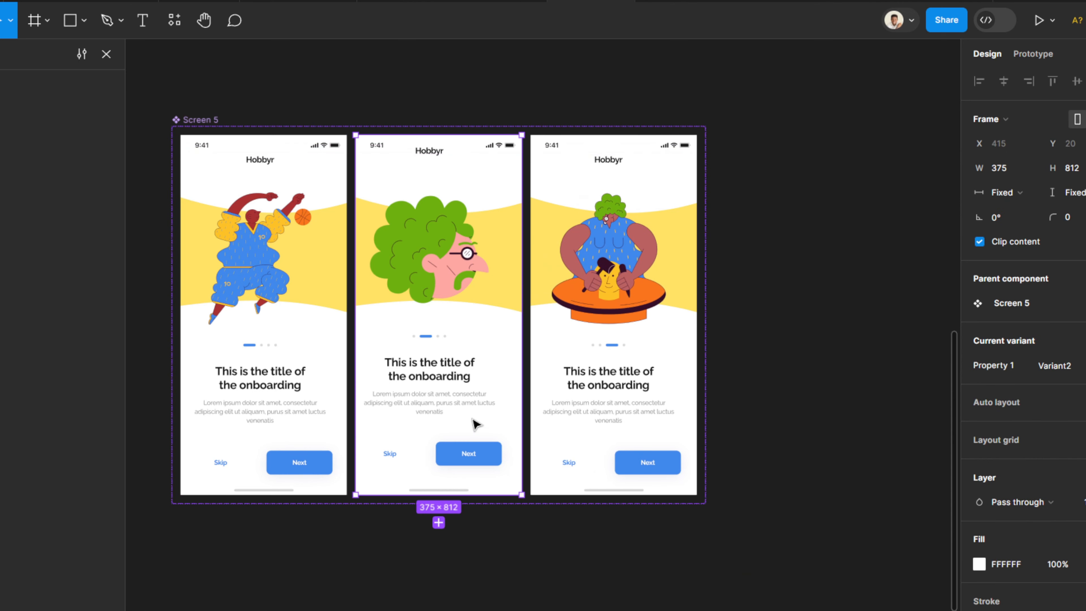
double_click(476, 424)
key("Down")
key("Down")
key("Down")
key("Down")
key("Down")
key("Down")
key("Down")
key("Down")
key("Down")
key("Down")
key("Down")
key("Down")
key("Down")
key("Down")
key("Down")
key("Down")
key("Down")
key("Down")
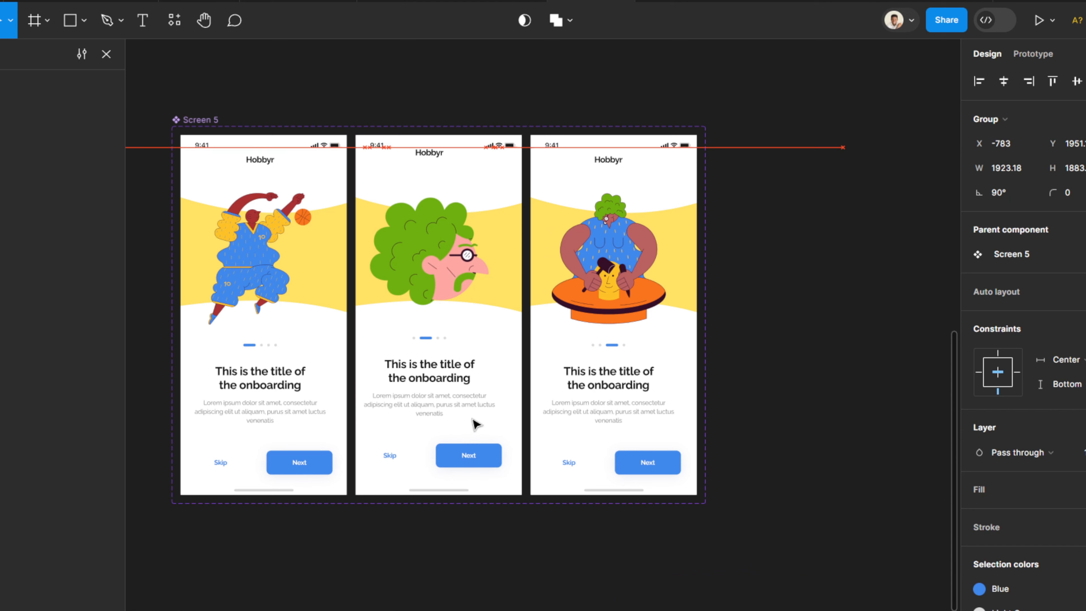
key("Right")
key("Right")
key("Right")
key("Right")
key("Right")
key("Down")
left_click(705, 224)
Add a fourth variant after the third one and set its cross group's rotation to 270°.
left_click(622, 231)
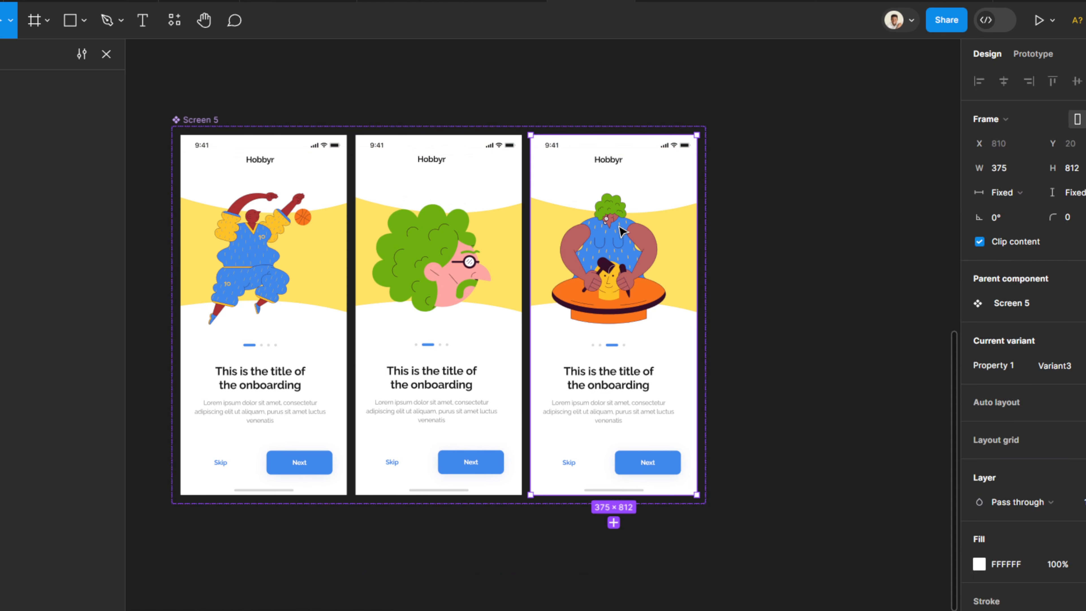
left_click(618, 525)
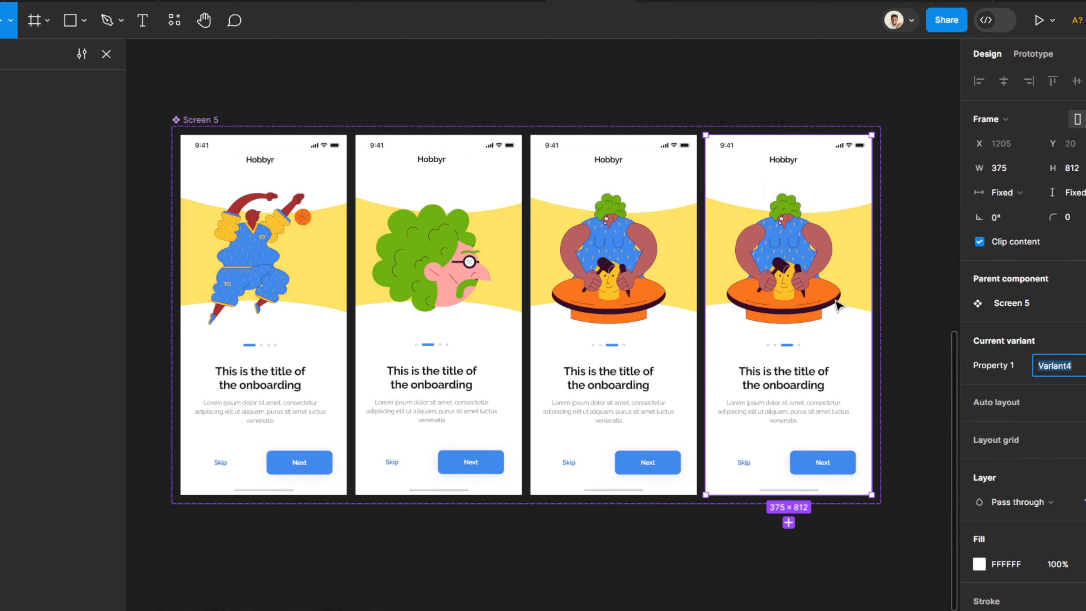
left_click(836, 284)
left_click(1009, 193)
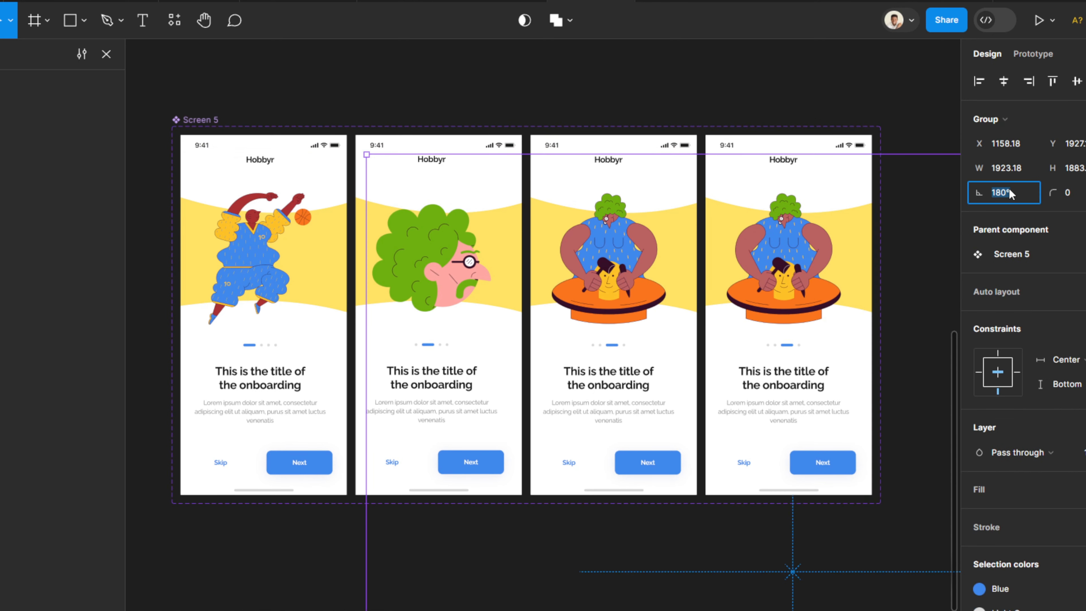
type("270")
key("Return")
left_click(887, 124)
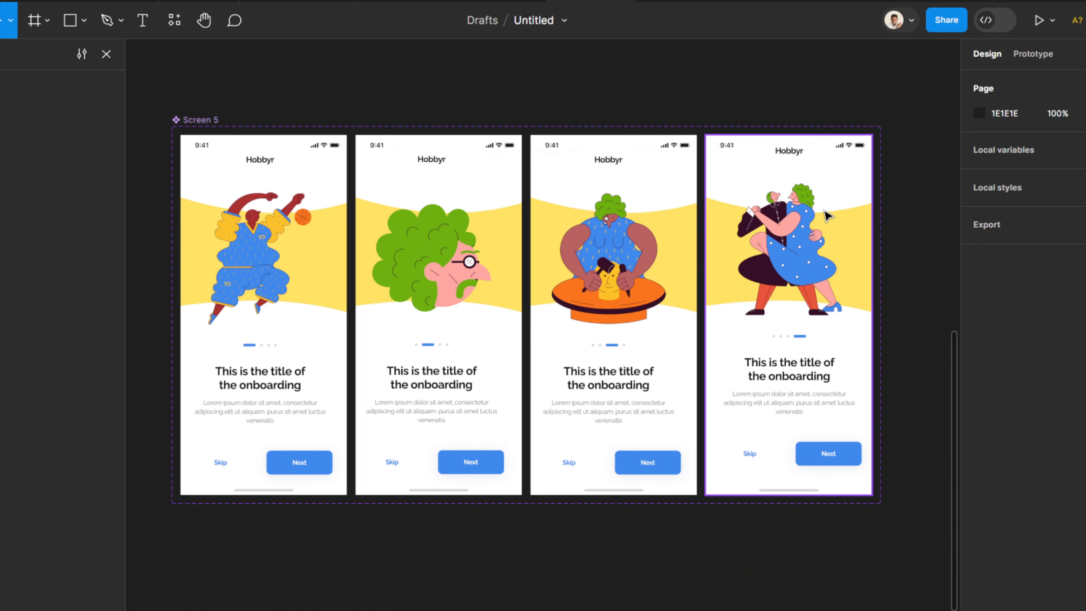
Nudge the fourth variant's cross group down to Y 44 so the dancing couple's content lines up with the other variants.
double_click(824, 211)
key("Down")
key("Down")
key("Down")
key("Down")
key("Down")
key("Down")
key("Down")
key("Down")
key("Down")
key("Down")
key("Down")
key("Down")
key("Down")
key("Down")
key("Down")
key("Down")
key("Down")
key("Down")
key("Down")
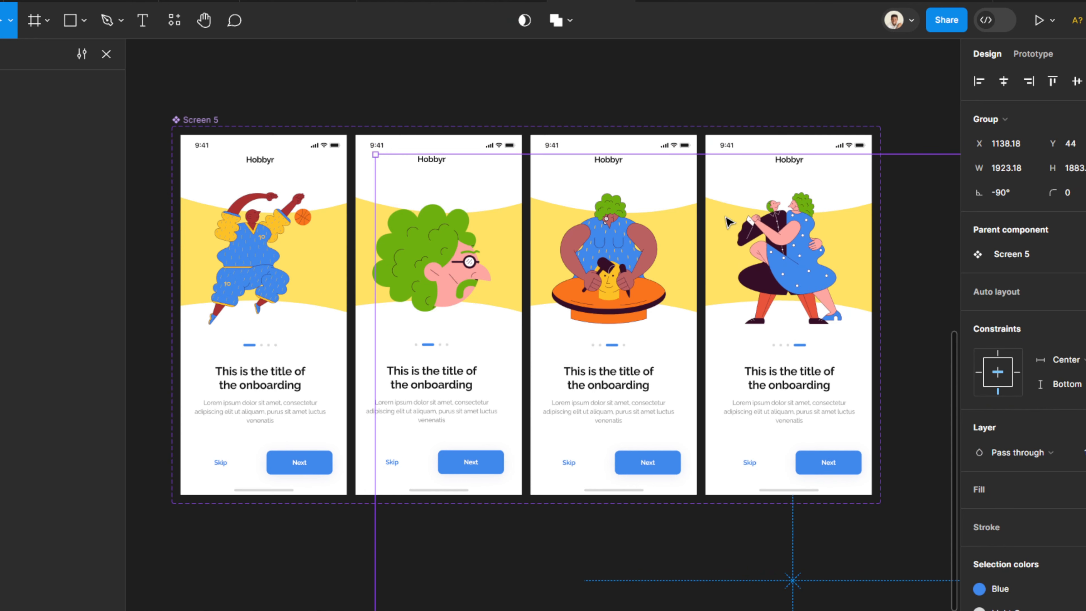
left_click(483, 106)
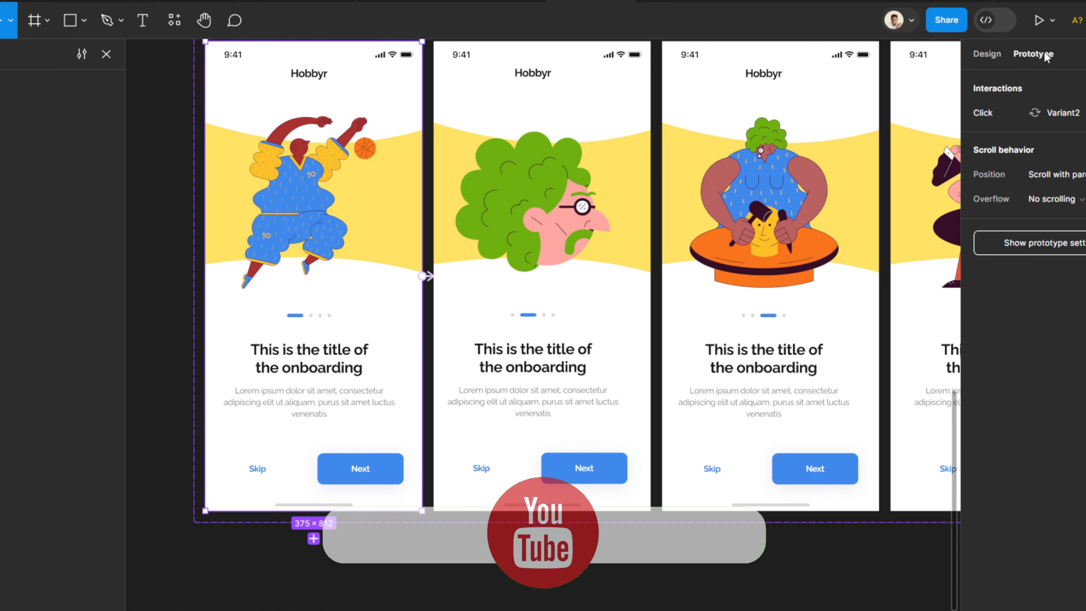
Link the first variant's Next button to the second variant with an on-click Change to interaction.
left_click(183, 373)
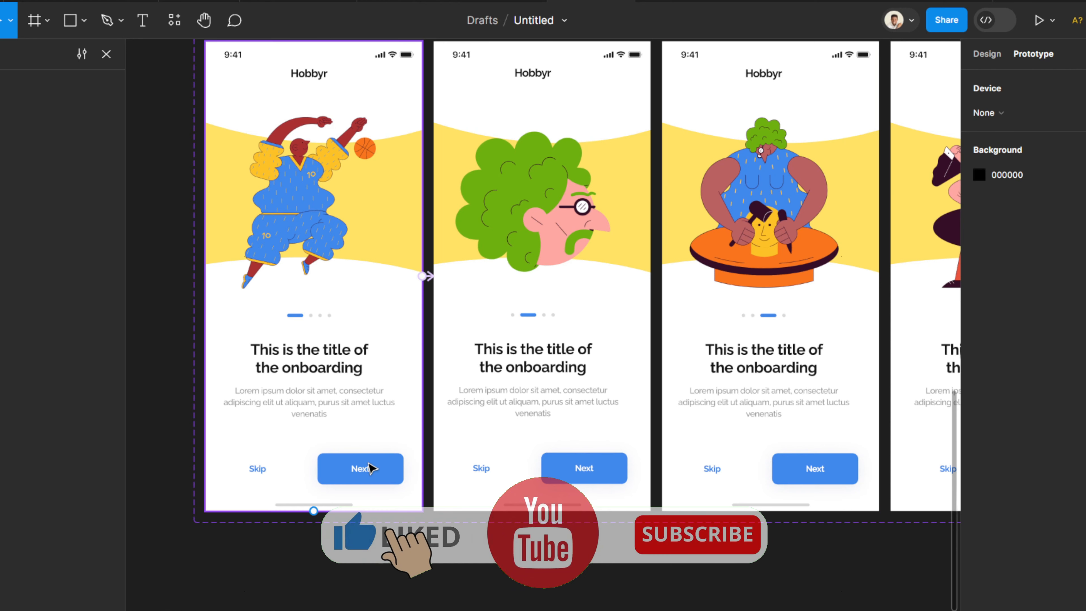
left_click(365, 471)
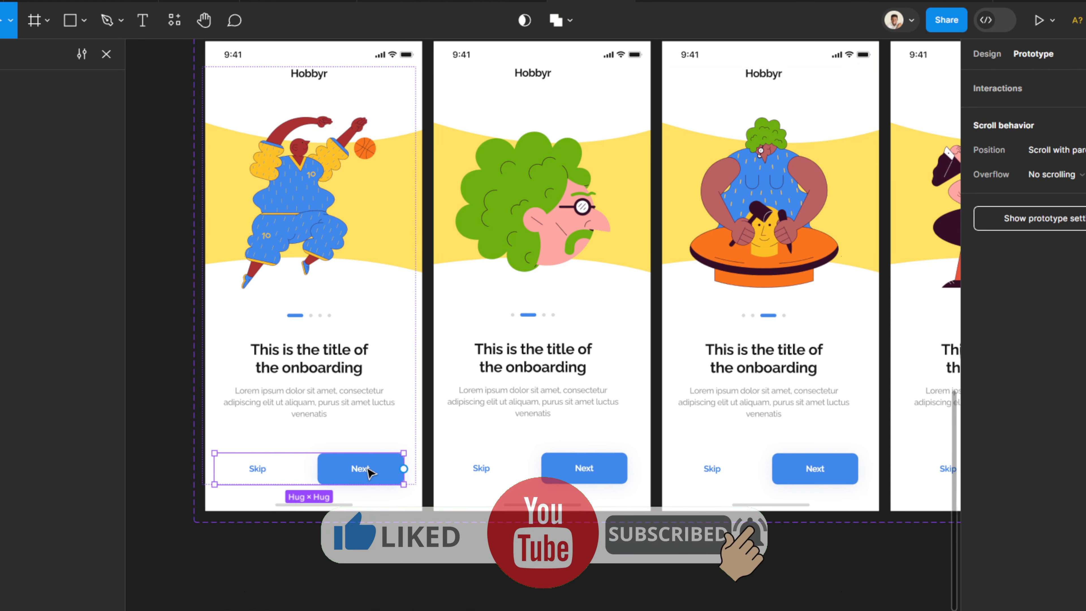
left_click(366, 470)
left_click_drag(404, 468, 458, 375)
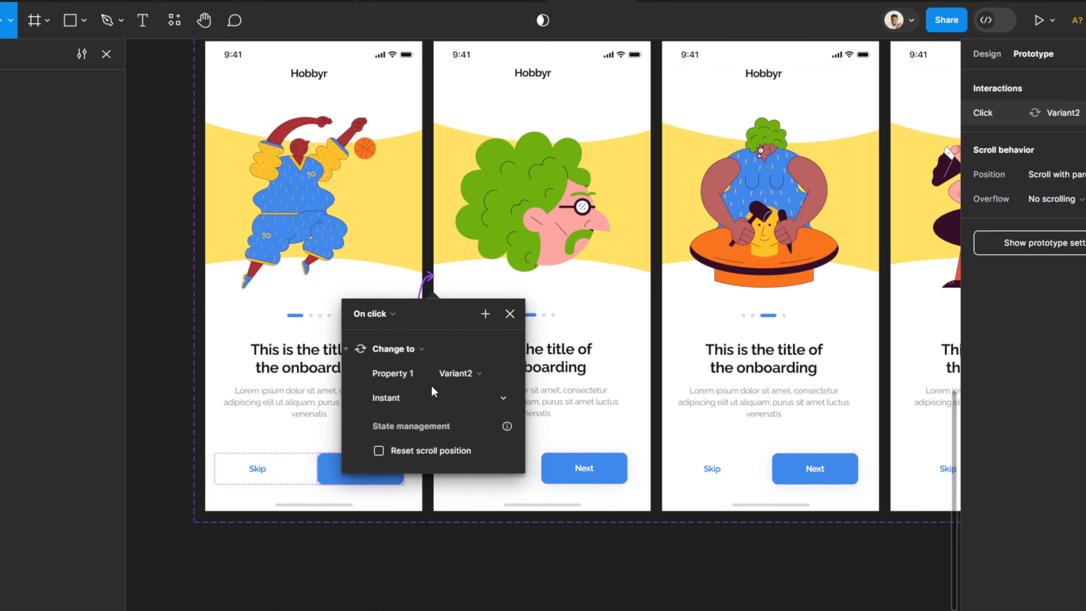
Set the first Next button's transition to Smart animate with Bouncy easing and a 600 ms duration.
left_click(407, 397)
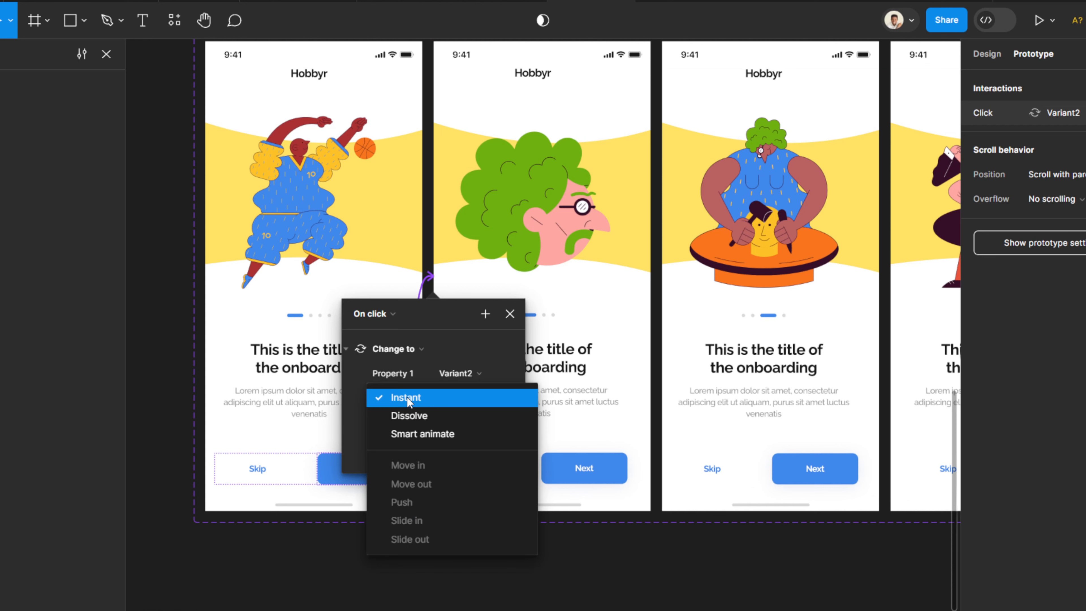
left_click(417, 433)
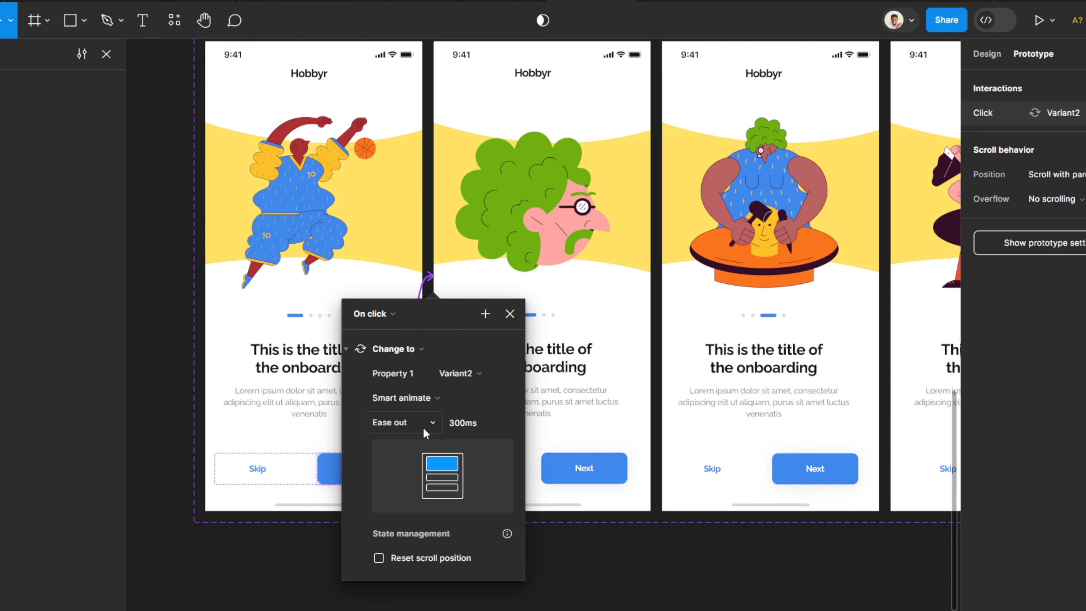
left_click(424, 433)
left_click(415, 559)
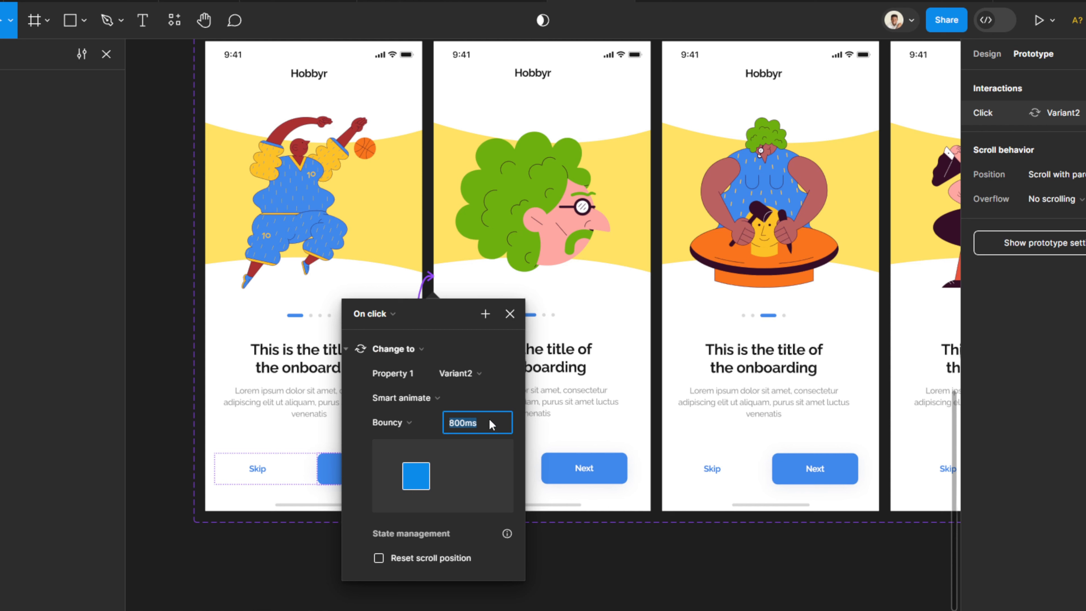
type("600")
key("Return")
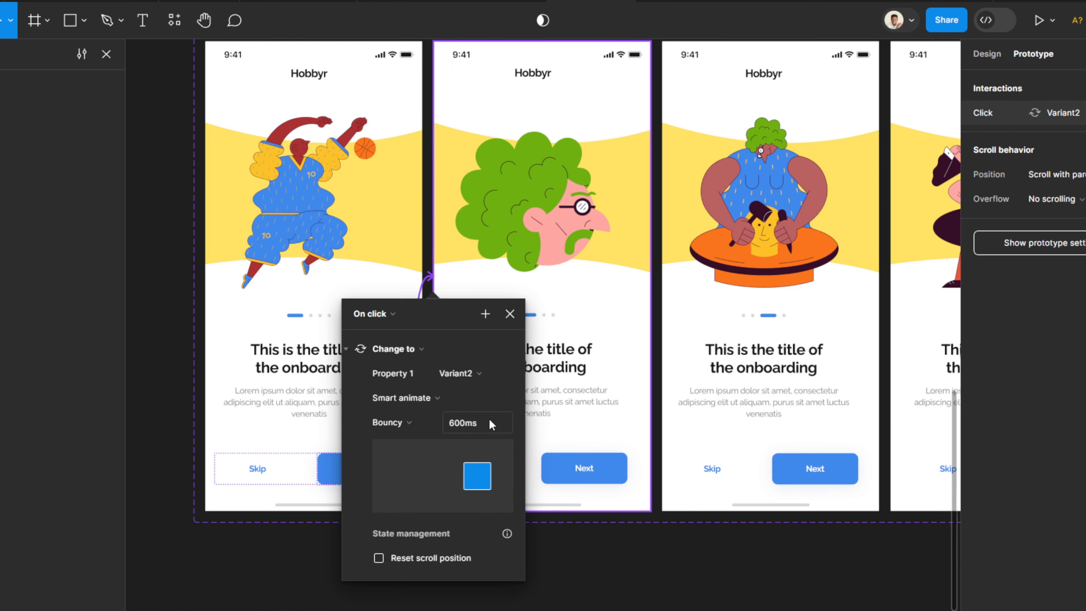
left_click(586, 584)
Link the second variant's Next button to Variant3 on click, keeping Smart animate, Bouncy and 600 ms.
scroll(586, 560, "right", 5)
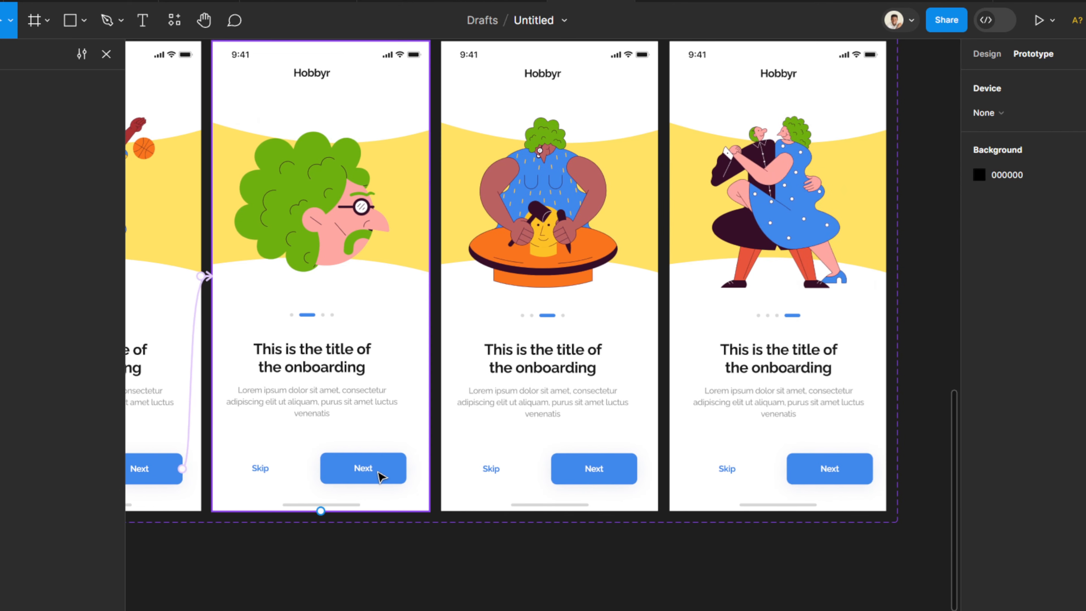
left_click(380, 476)
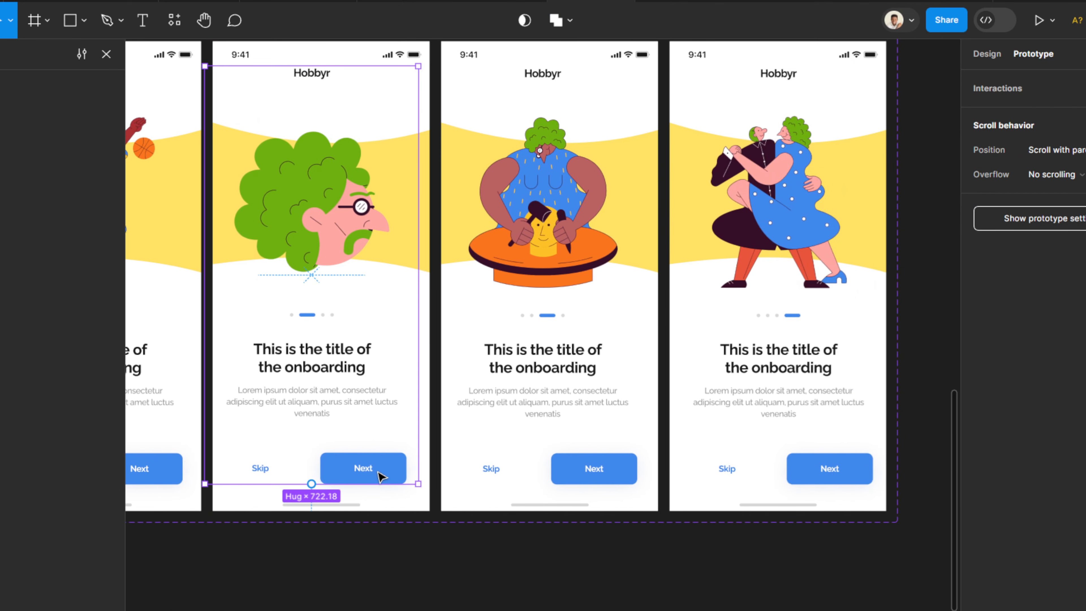
left_click_drag(387, 471, 447, 380)
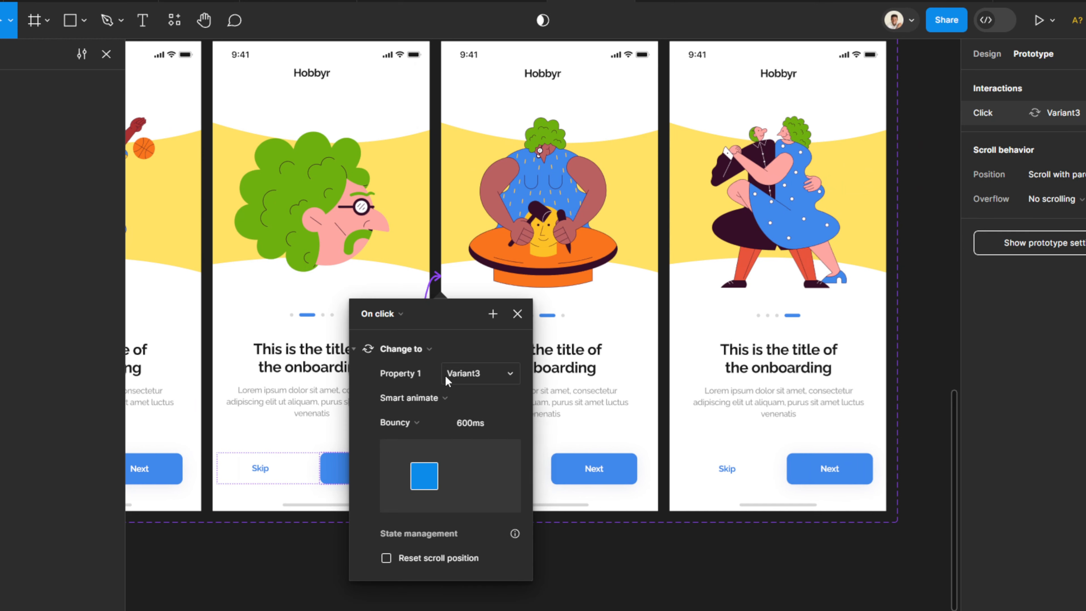
key("Escape")
Link the third variant's Next button to the fourth variant with a Change to interaction.
left_click(613, 470)
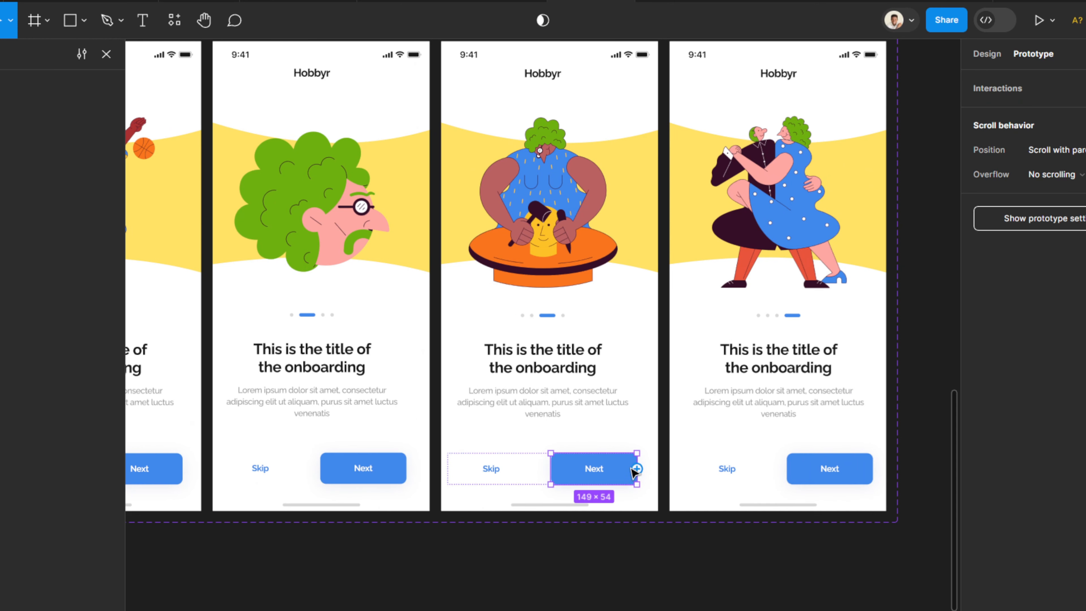
left_click_drag(635, 471, 650, 381)
left_click(824, 587)
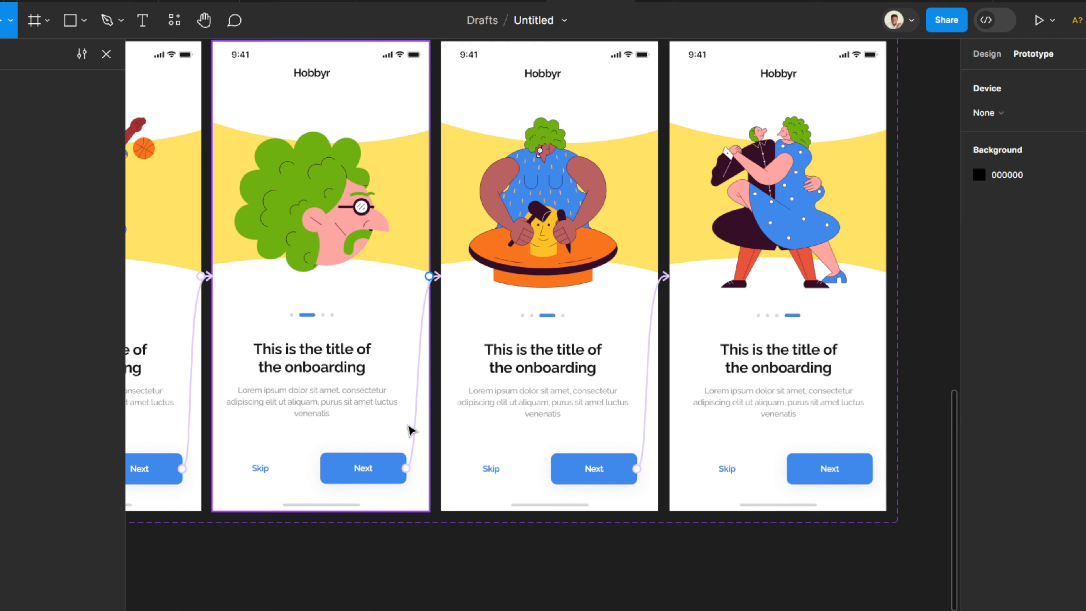
Place a copy of the first Screen 5 variant on the empty canvas beside the component set.
scroll(406, 426, "down", 5)
scroll(207, 317, "right", 3)
left_click(207, 316)
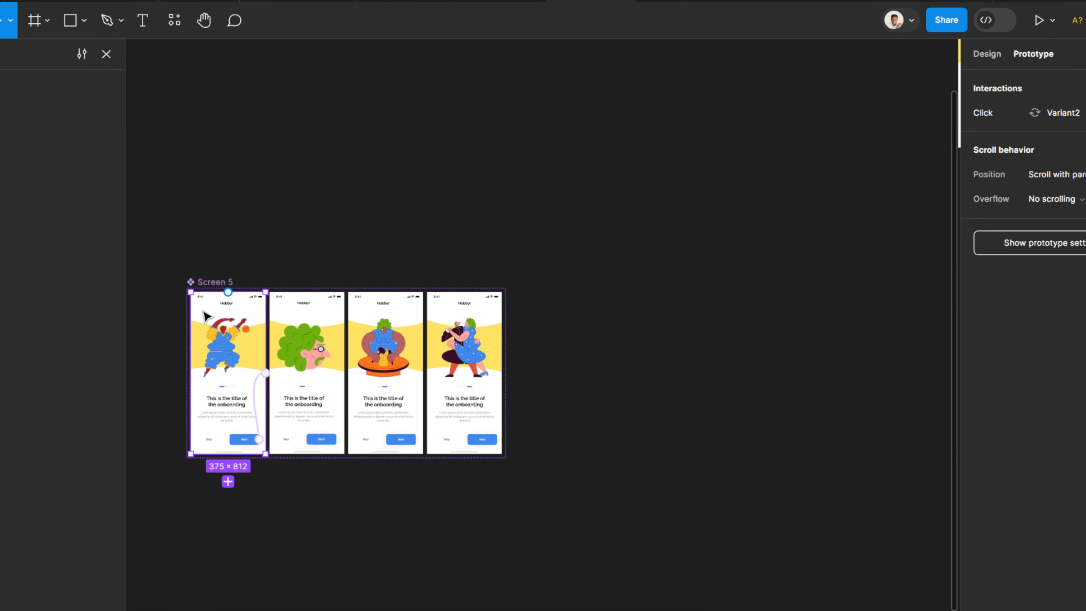
left_click_drag(229, 342, 703, 346)
left_click(807, 283)
left_click(697, 353)
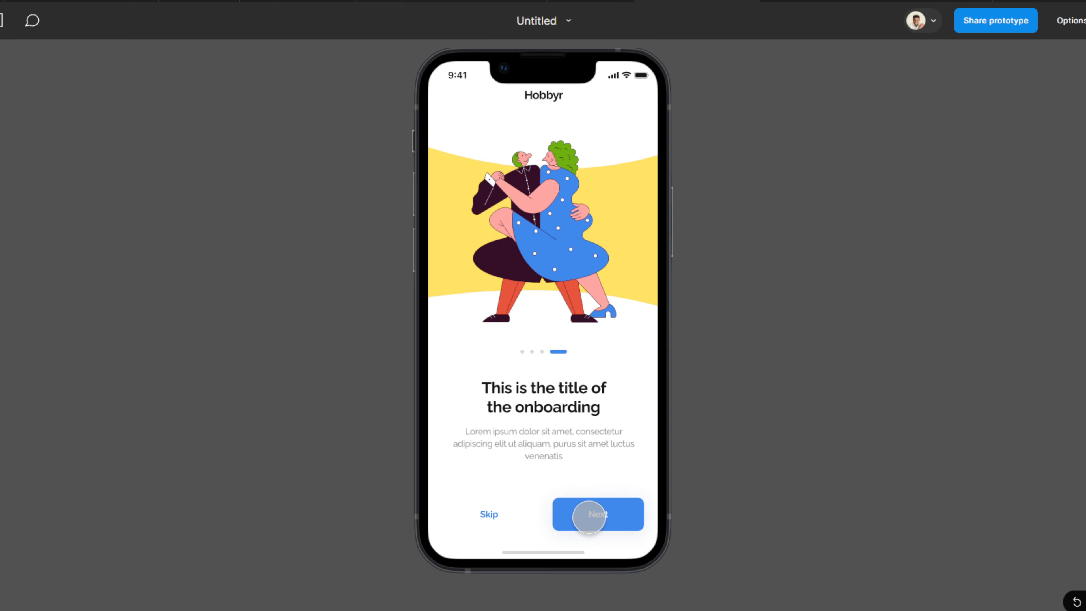
Test the onboarding prototype in the phone preview by advancing through the screens with the Next button.
left_click(588, 518)
left_click(586, 516)
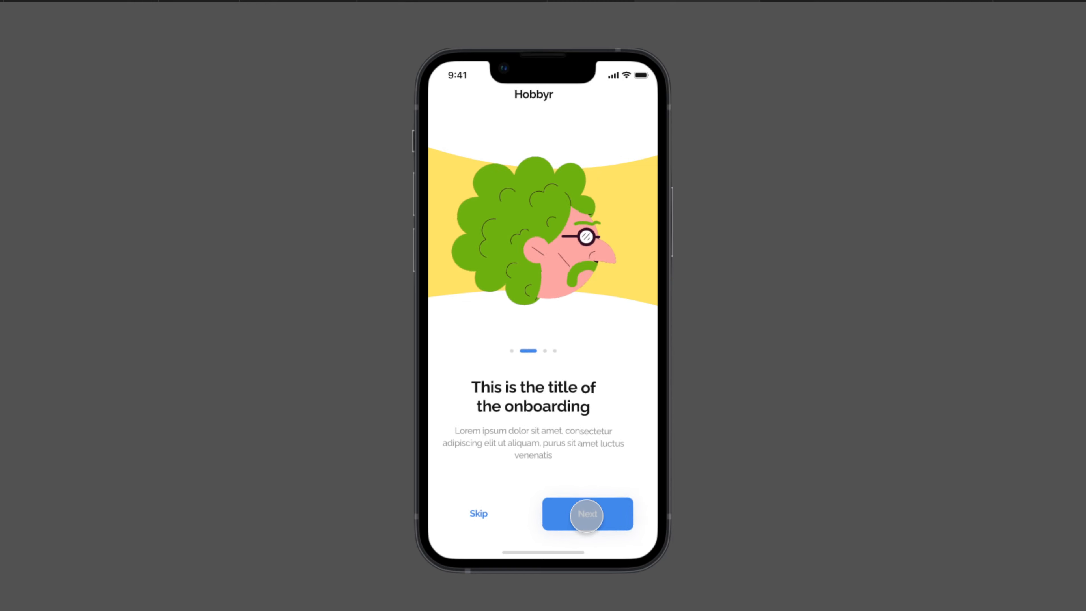
left_click(586, 517)
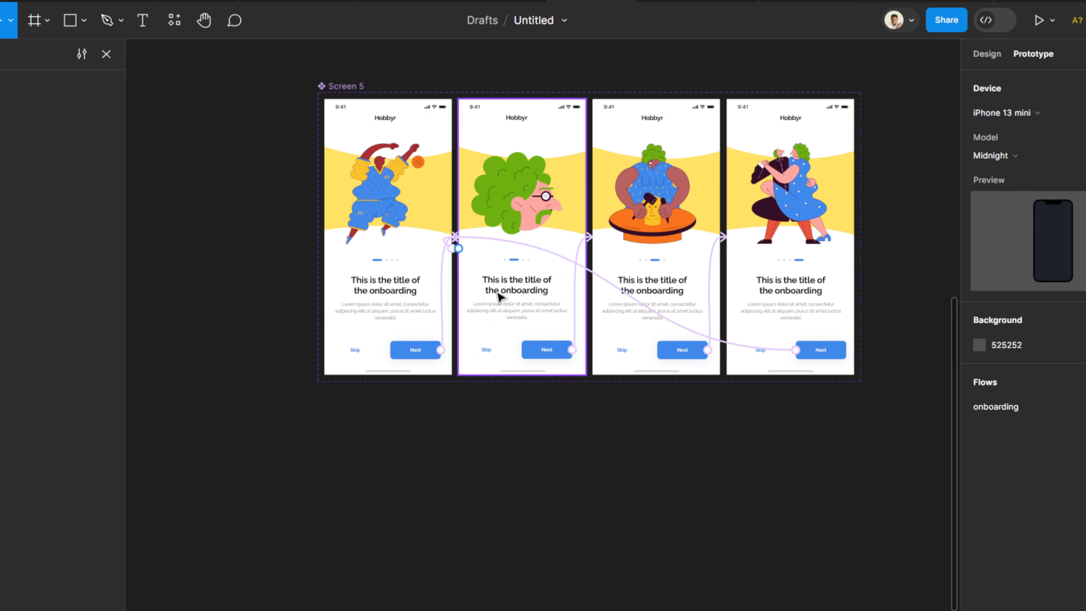
Select all four Next button connections together and edit the duration of their shared Bouncy Smart animate transition.
scroll(477, 308, "up", 5)
left_click(407, 218)
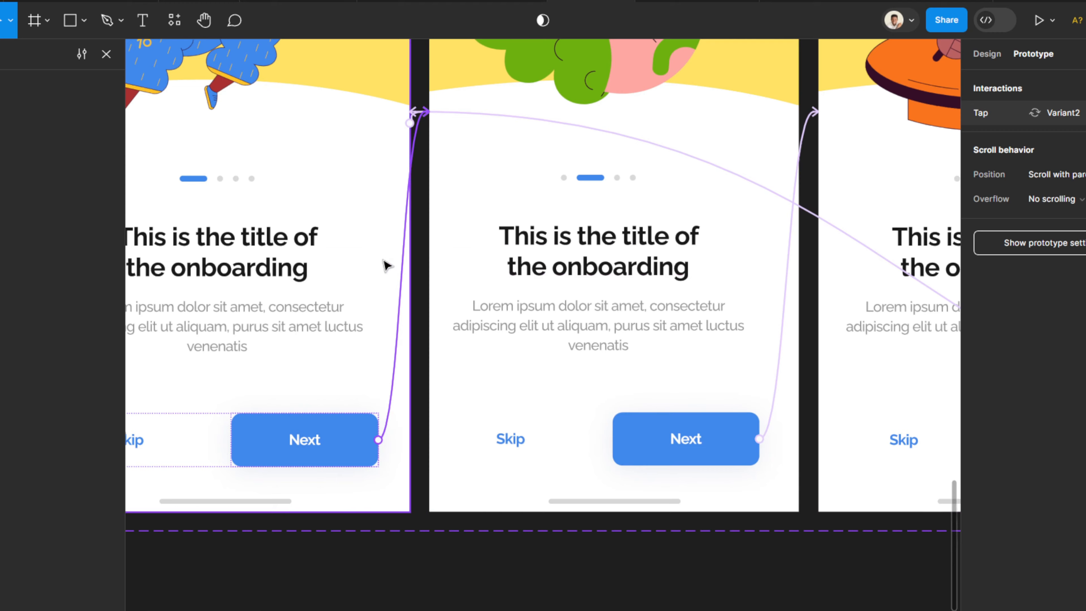
left_click(389, 261)
scroll(627, 323, "down", 3)
key("Escape")
left_click(472, 287)
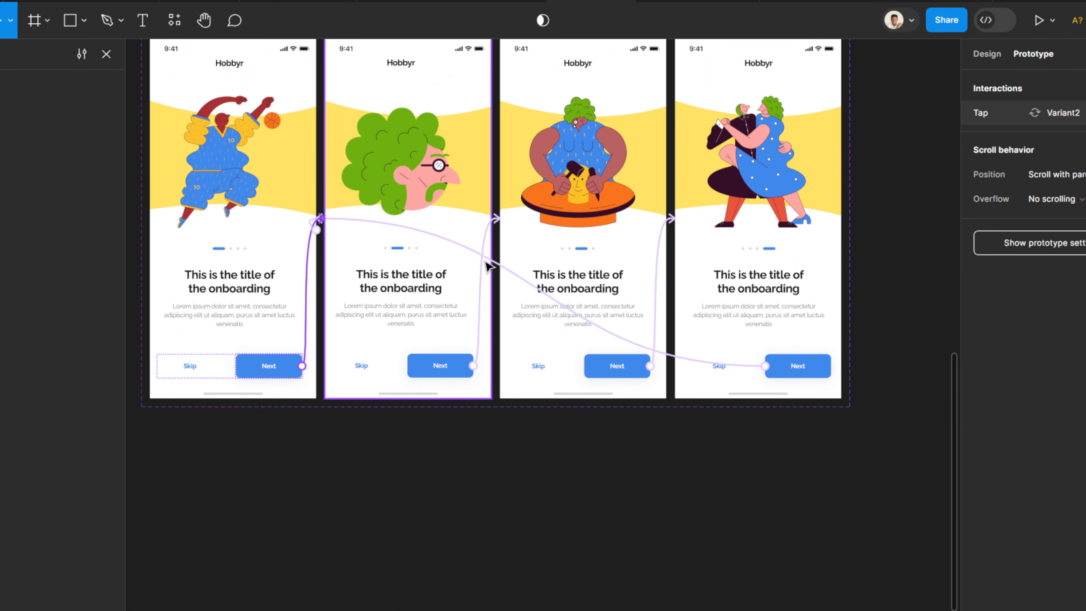
left_click(482, 266, "shift")
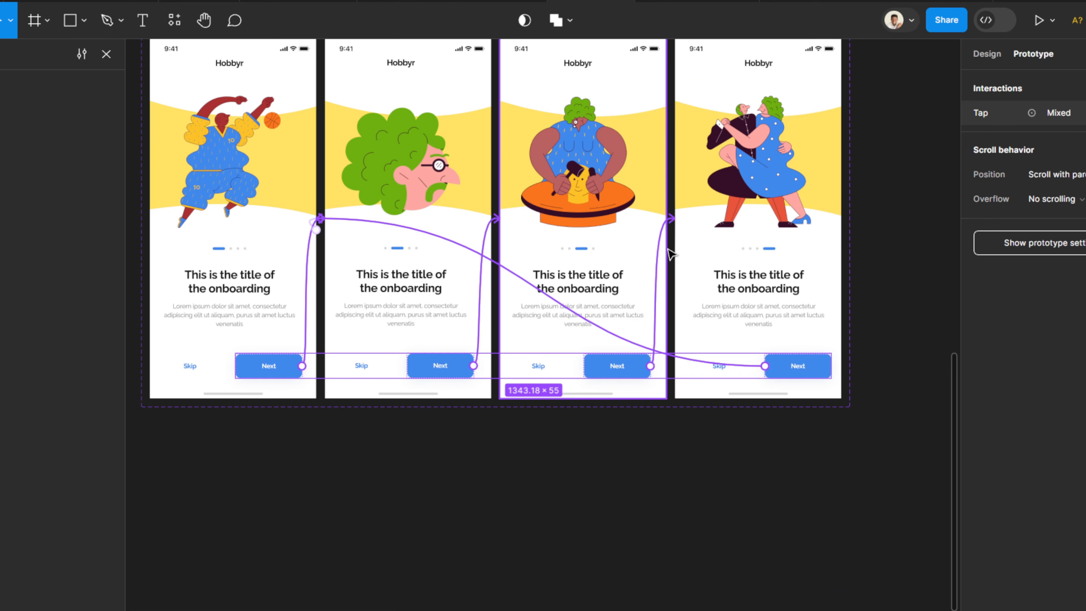
left_click(656, 262, "shift")
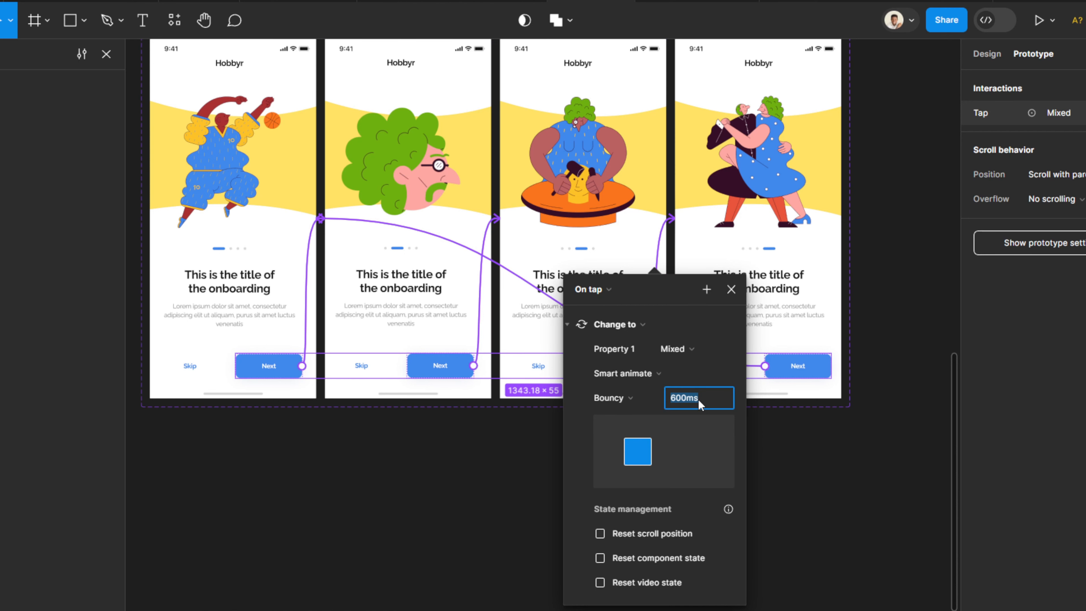
key("Return")
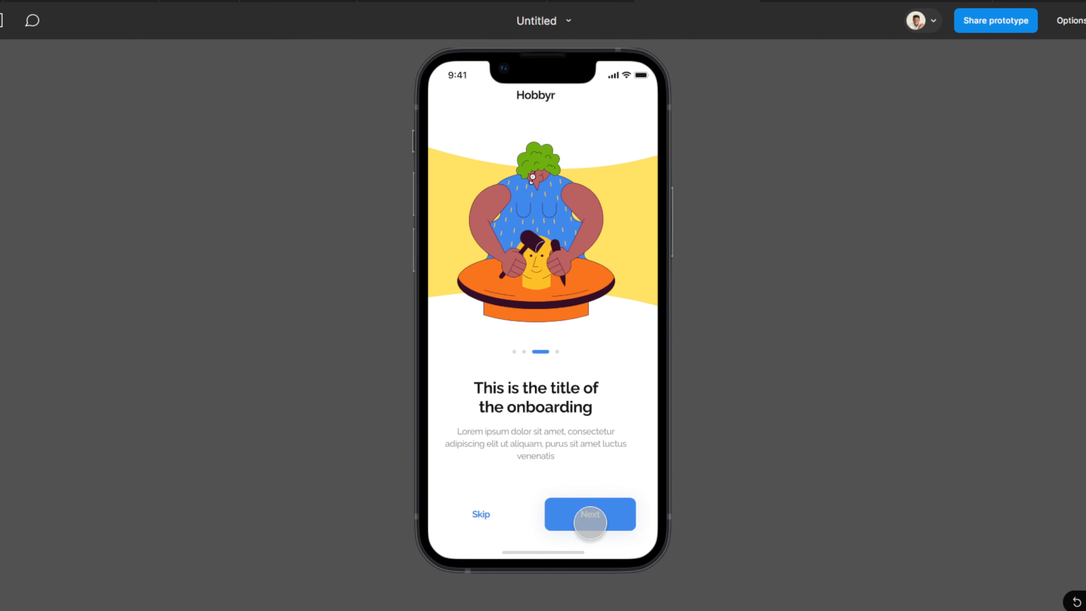
Preview the retimed transitions by cycling with Next from the sculptor screen through the dancing couple and back to the basketball player.
left_click(590, 521)
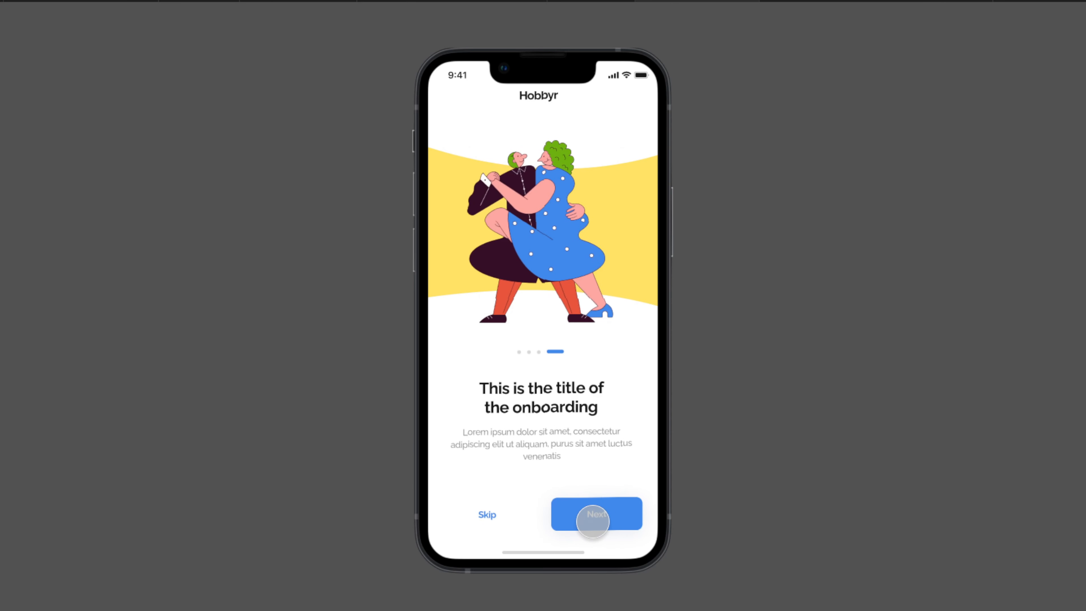
left_click(594, 518)
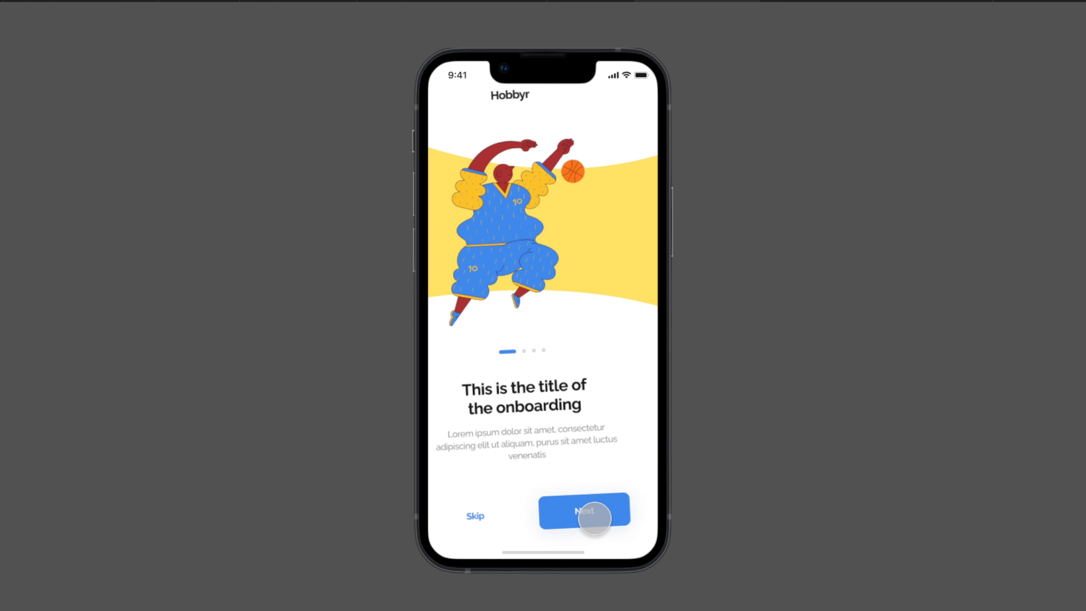
left_click(595, 518)
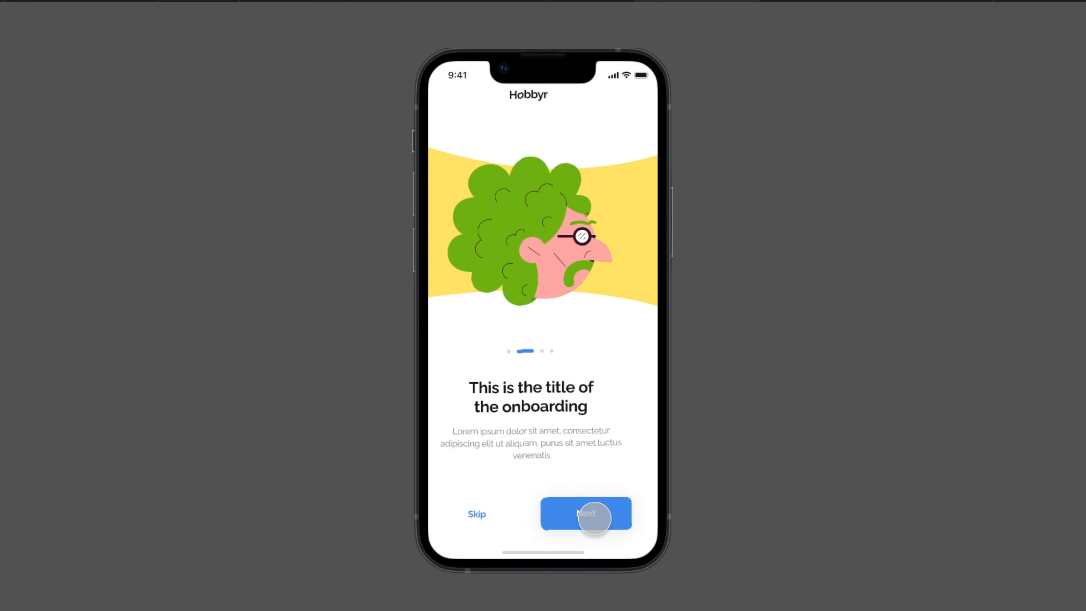
left_click(594, 518)
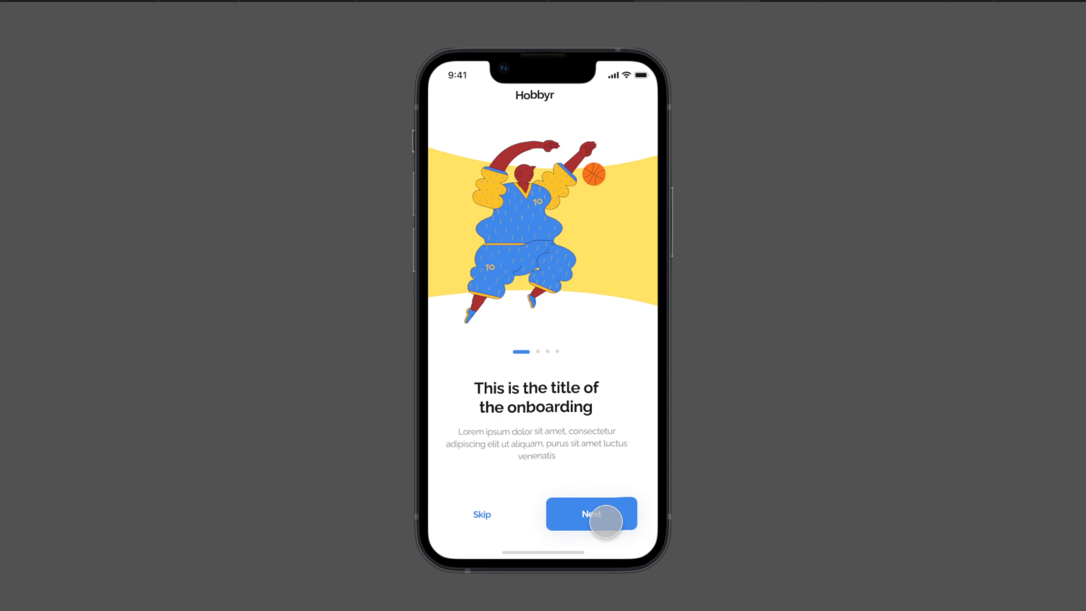